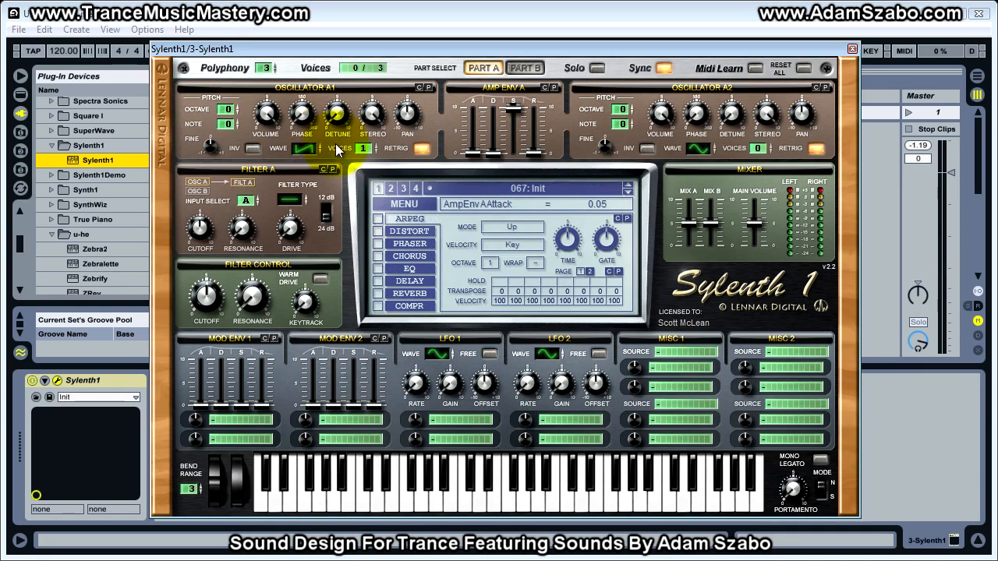
Set the phase of Sylenth1's Oscillator A1 to 0.00 deg and move the synth window out of the way.
left_click(304, 116)
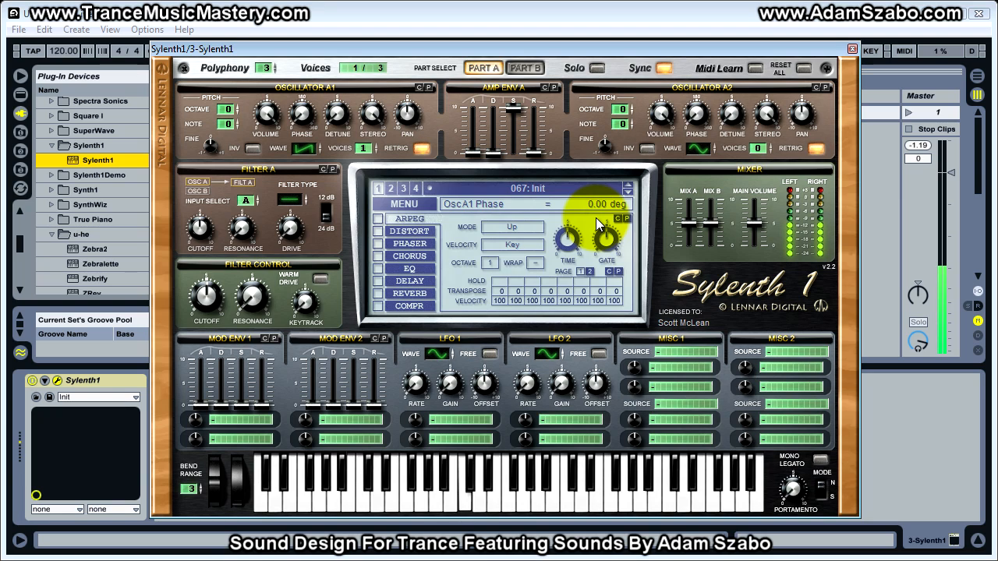
left_click_drag(556, 53, 997, 95)
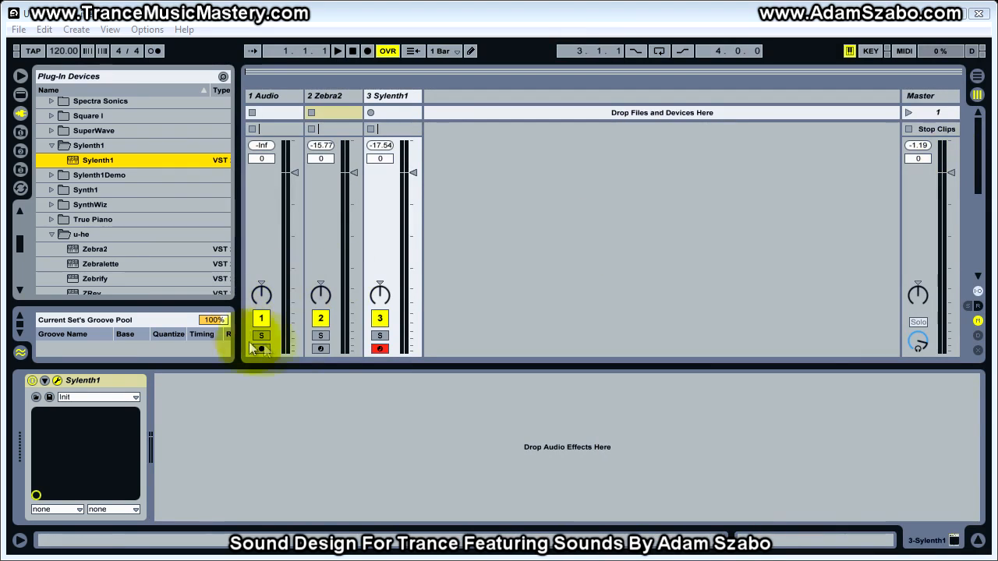
Record-arm the Zebra2 track and set Zebra2's global Tune to 0.
left_click(320, 348)
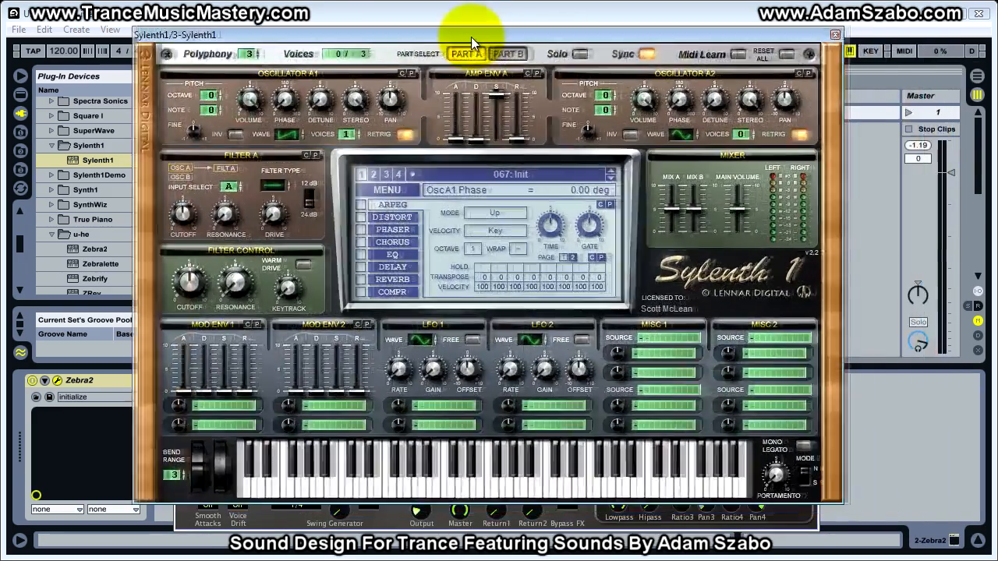
left_click_drag(457, 33, 495, 38)
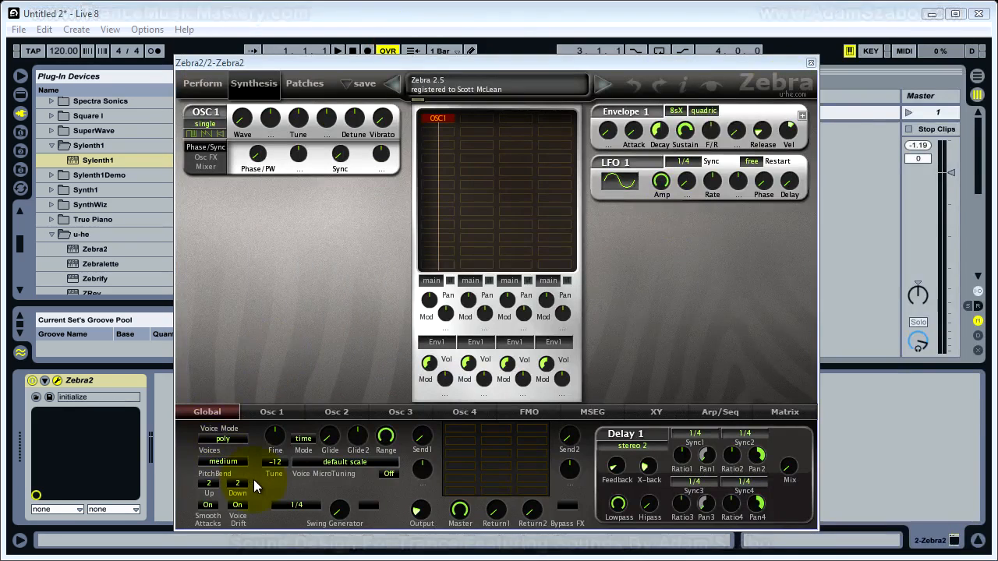
left_click(269, 462)
left_click(305, 408)
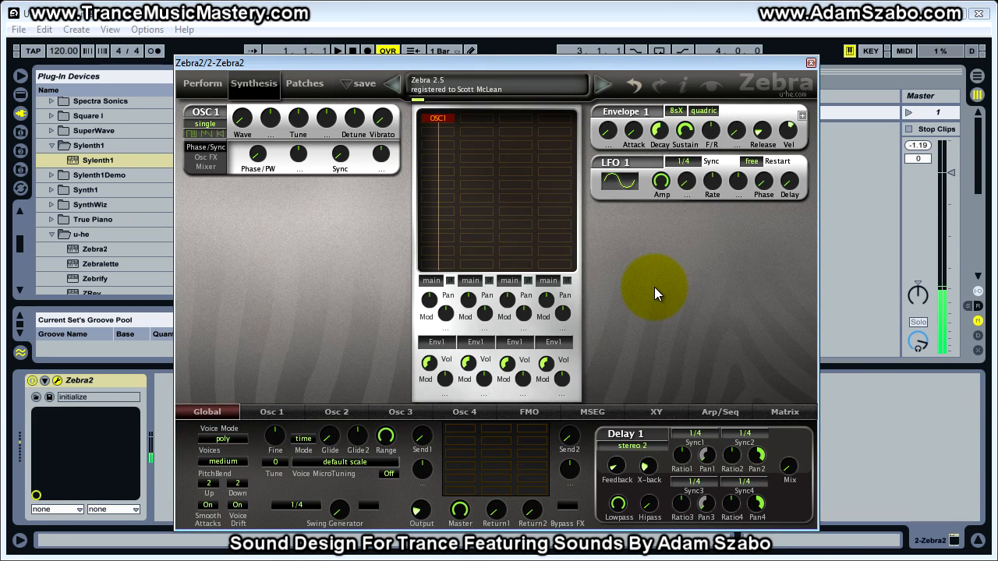
Record-arm the Sylenth1 track again and close both the Sylenth1 and Zebra2 plug-in windows.
left_click_drag(473, 61, 782, 58)
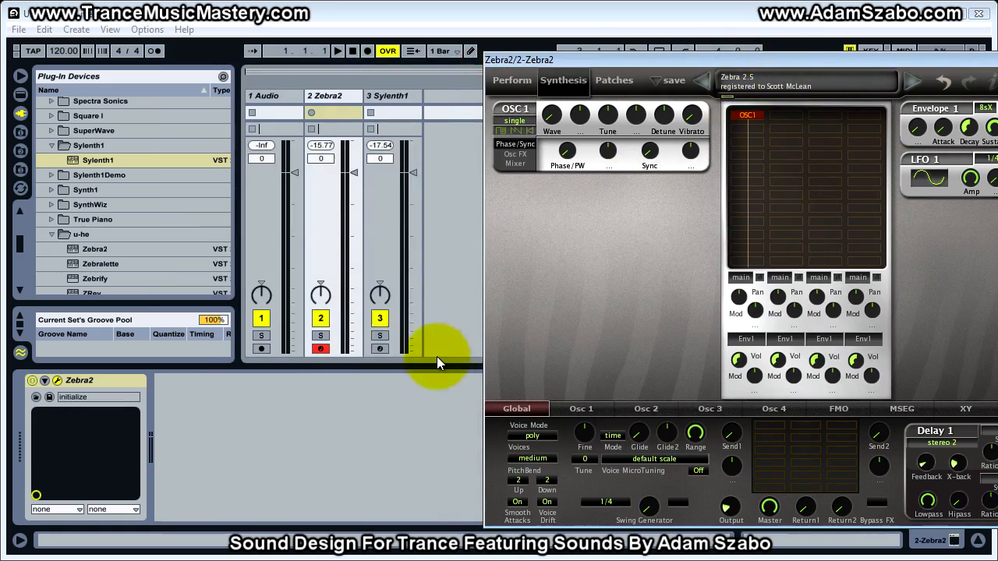
left_click(380, 349)
left_click_drag(799, 61, 578, 55)
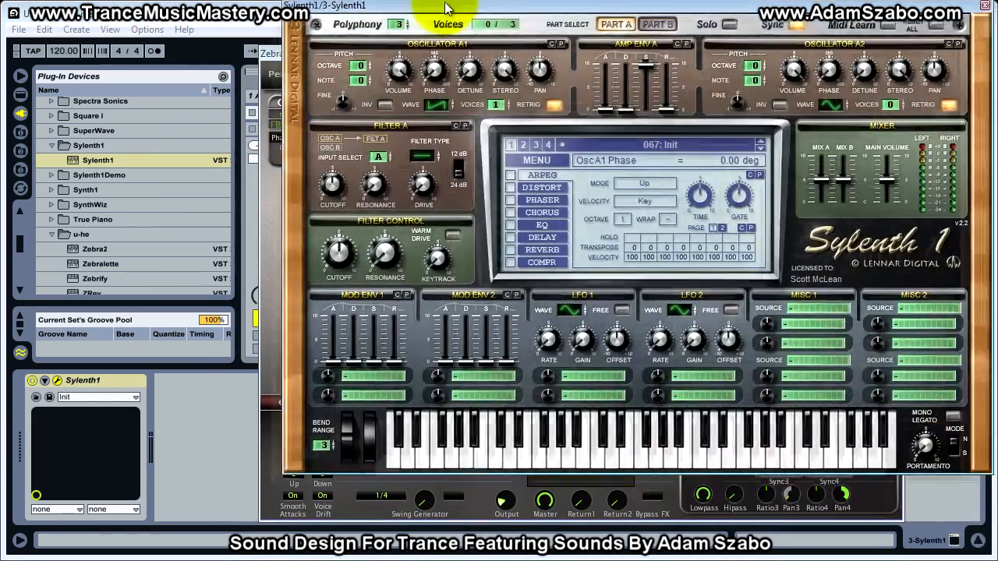
left_click_drag(448, 8, 342, 38)
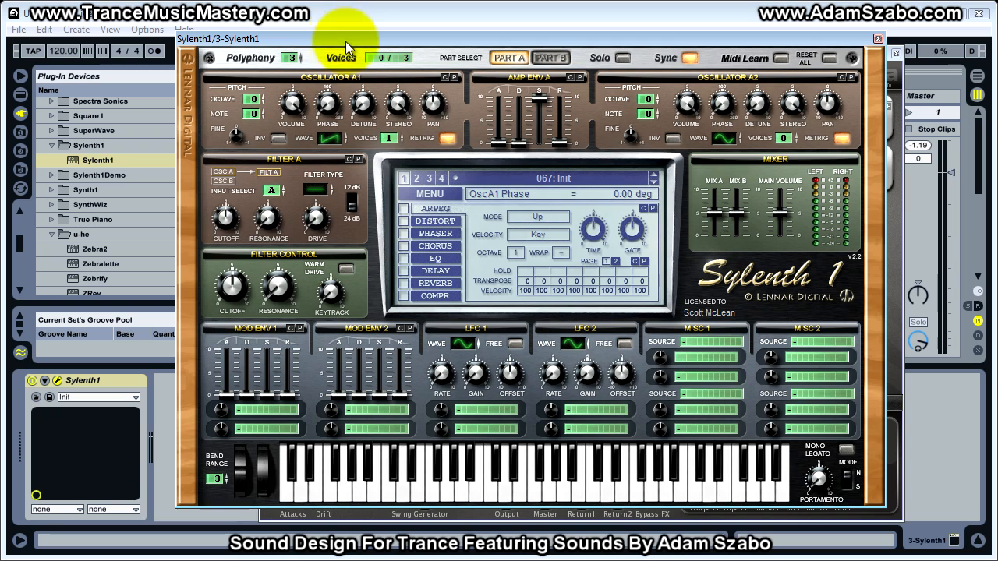
left_click(878, 39)
left_click(895, 53)
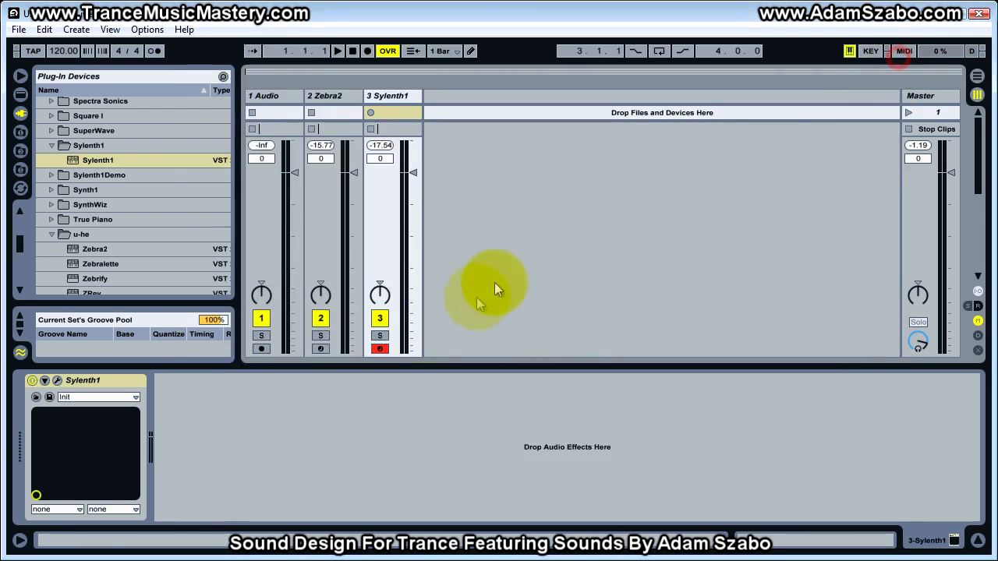
Arm the Zebra2 track together with Sylenth1, and pan Zebra2 hard left and Sylenth1 hard right.
left_click(319, 348)
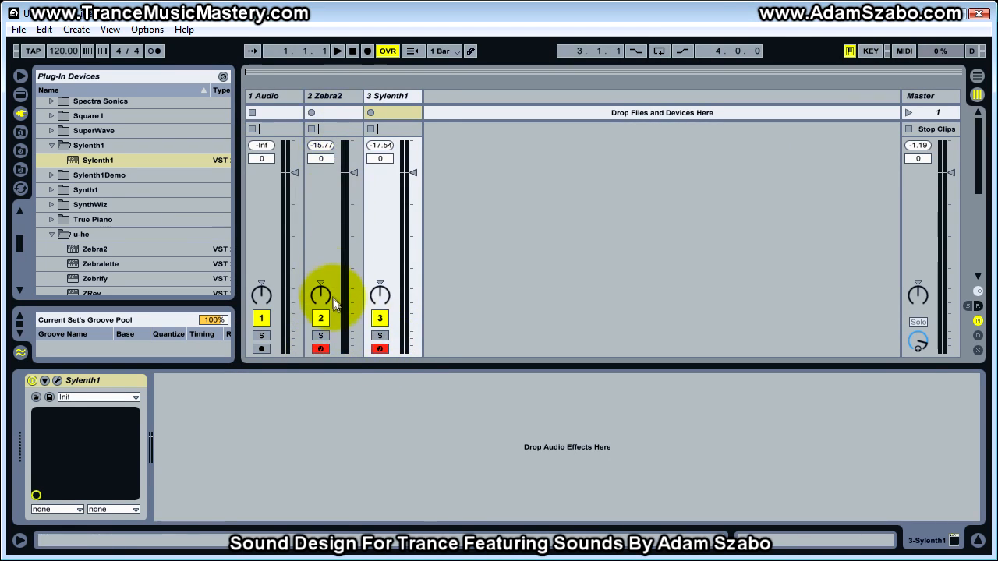
left_click_drag(322, 292, 323, 301)
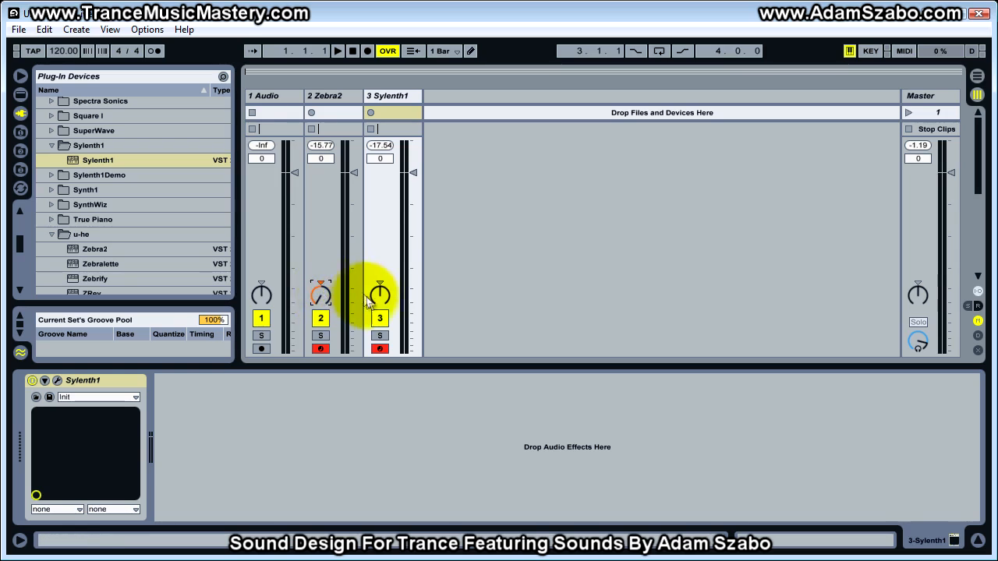
mouse_move(381, 302)
left_mouse_down()
mouse_move(381, 269)
mouse_move(381, 303)
left_mouse_up()
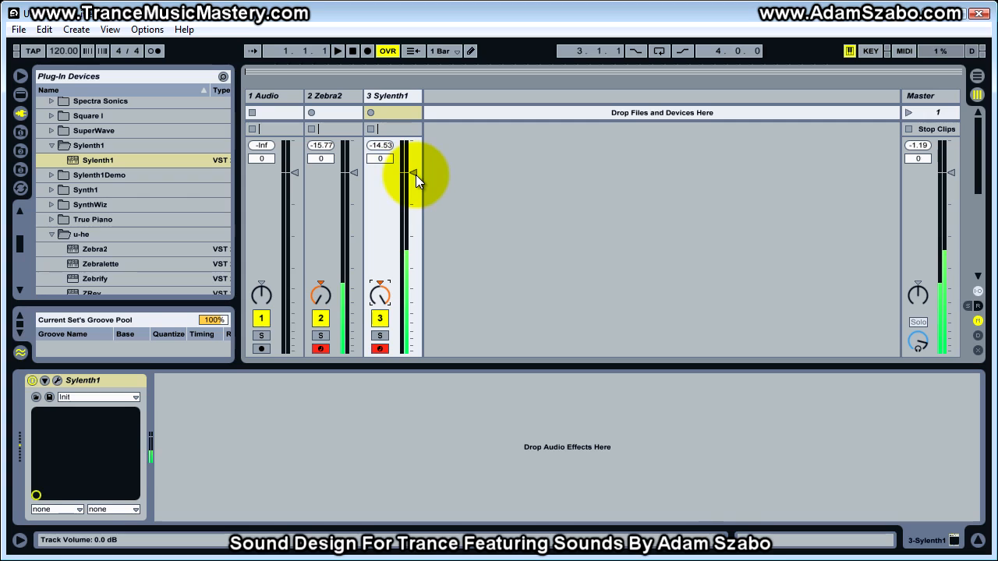
Lower the Sylenth1 track volume to -6.9 dB, resetting the peak levels to compare it with Zebra2.
left_click_drag(415, 174, 410, 175)
left_click(381, 145)
left_click(322, 145)
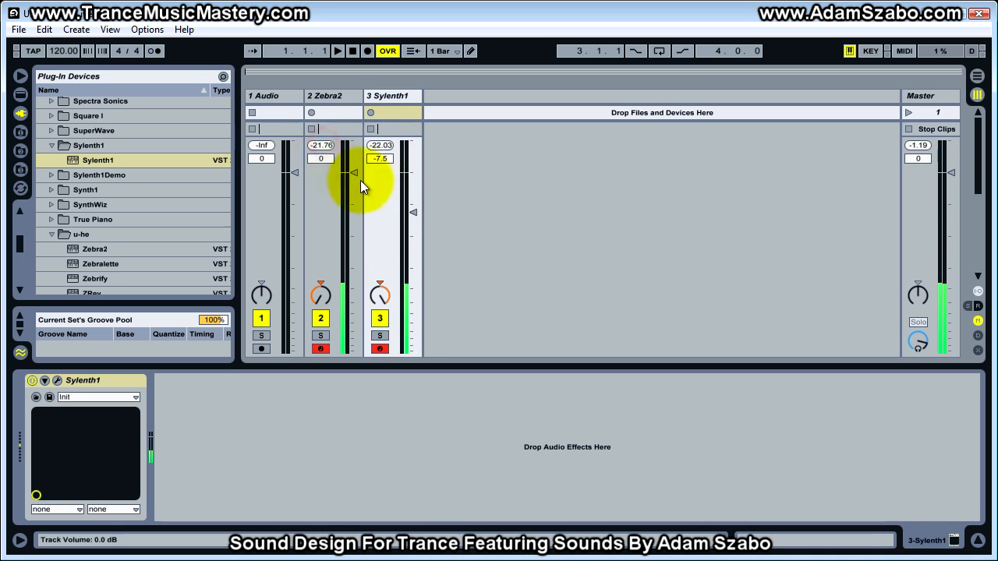
left_click_drag(412, 210, 410, 210)
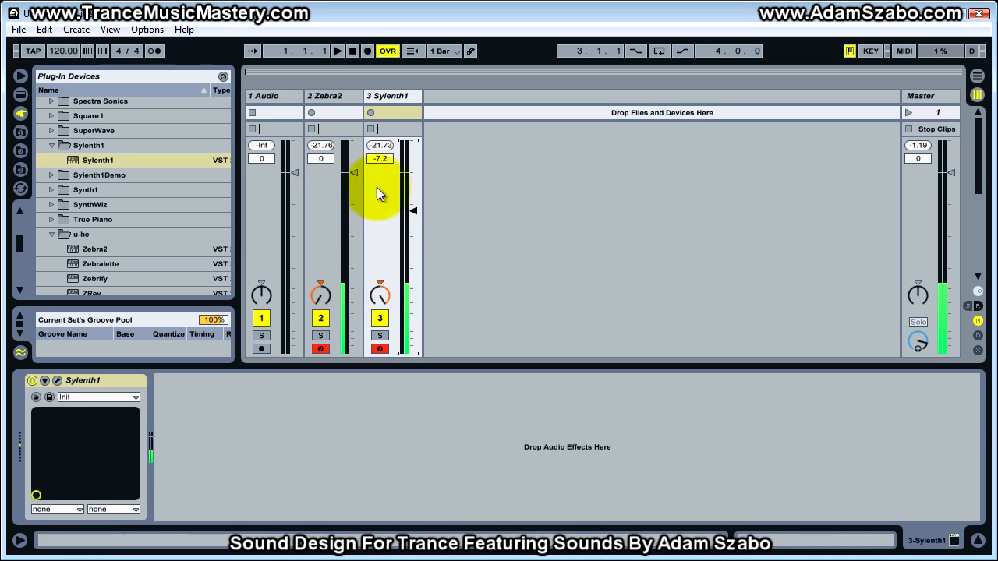
left_click(413, 211)
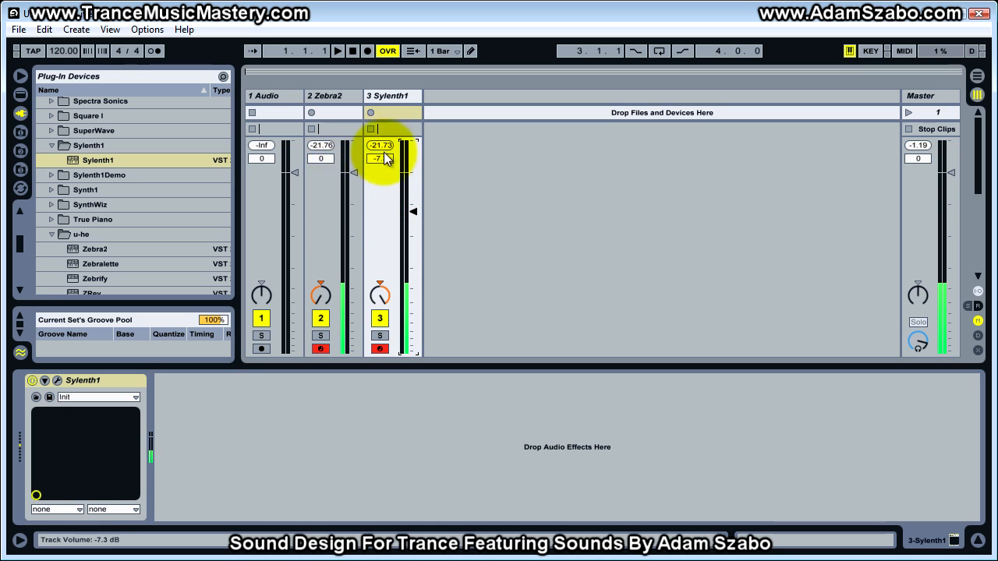
left_click_drag(382, 151, 379, 177)
left_click_drag(411, 212, 411, 209)
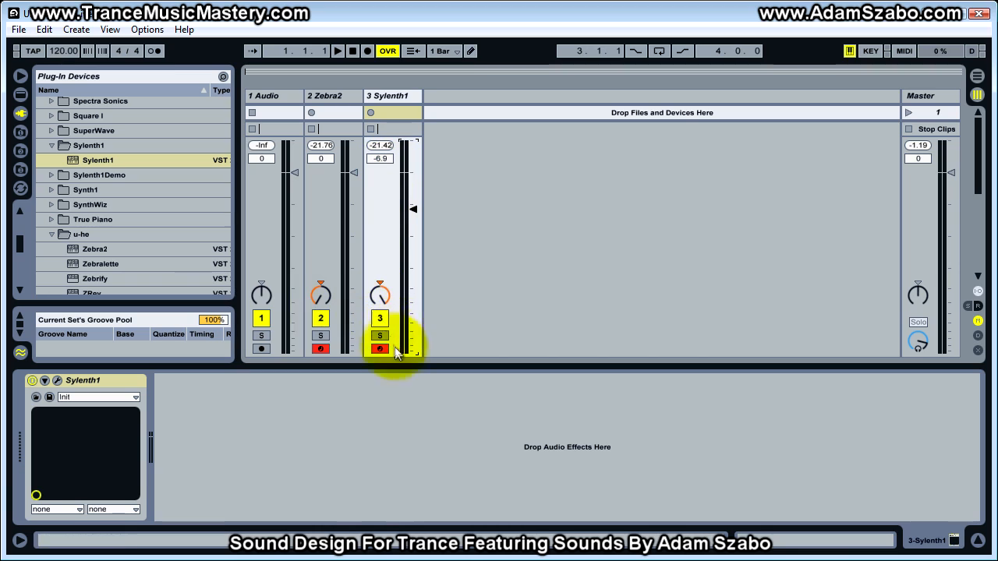
Solo the Zebra2 and Sylenth1 tracks individually to compare them, ending with both soloed together.
left_click(319, 336)
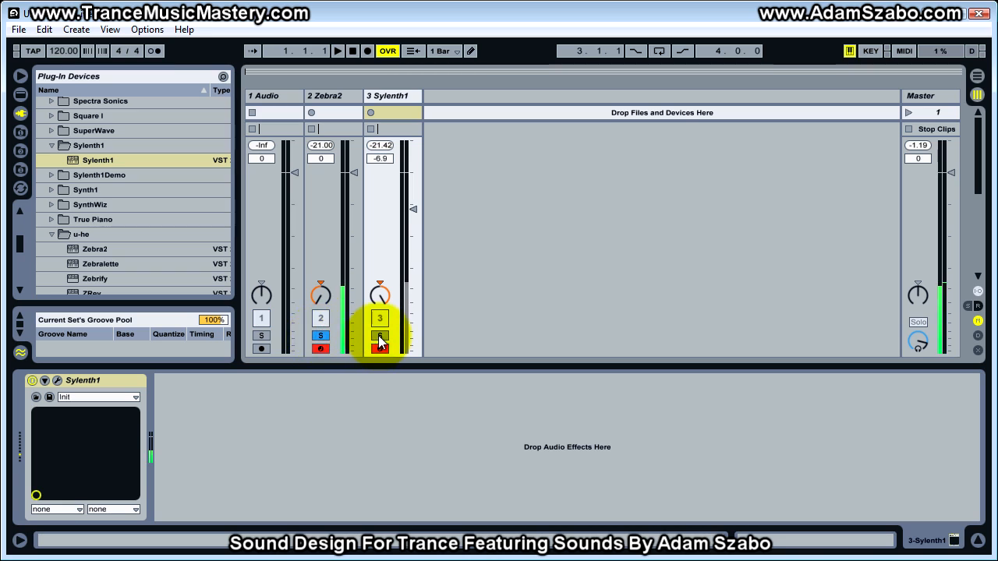
left_click(318, 336)
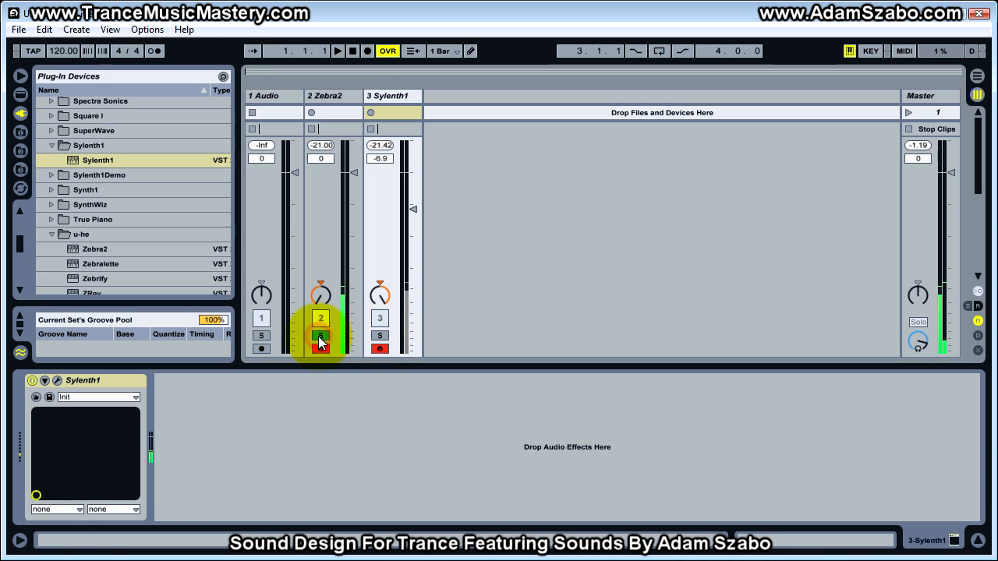
left_click(377, 336)
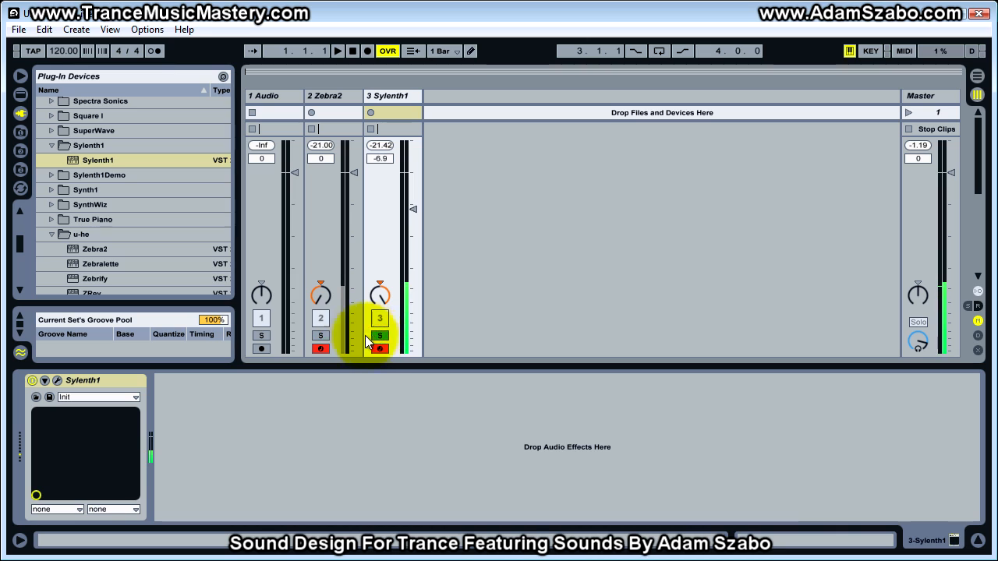
left_click(319, 336)
Match Sylenth1's level to Zebra2 by resetting both peak levels and setting Sylenth1's track volume to -7.8 dB.
left_click(325, 146)
left_click(383, 146)
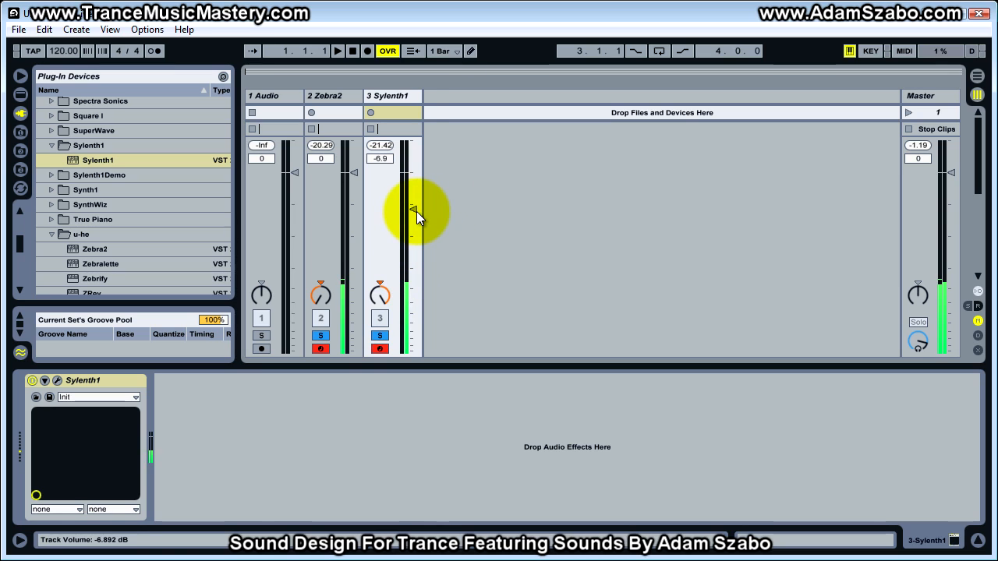
left_click(382, 148)
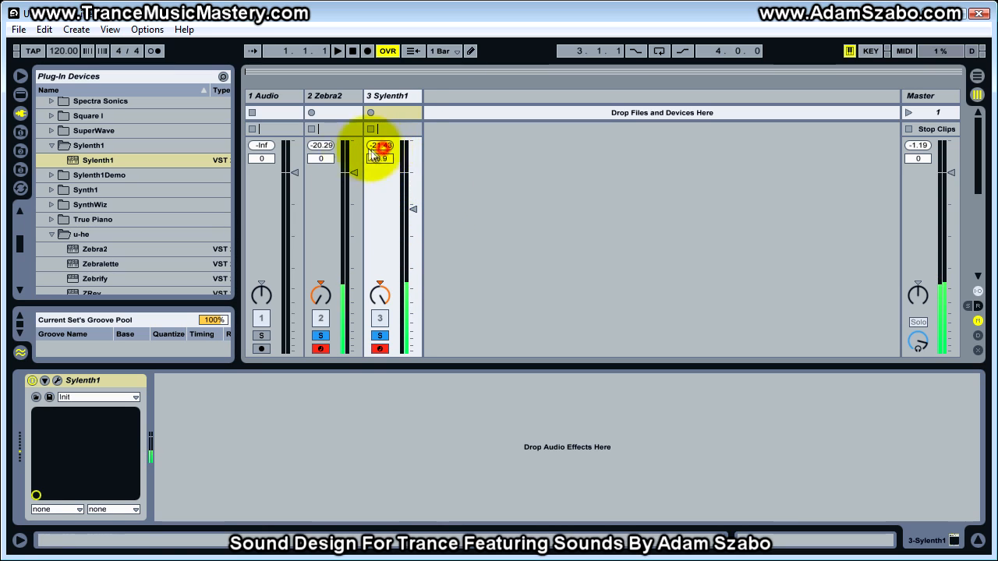
left_click(321, 146)
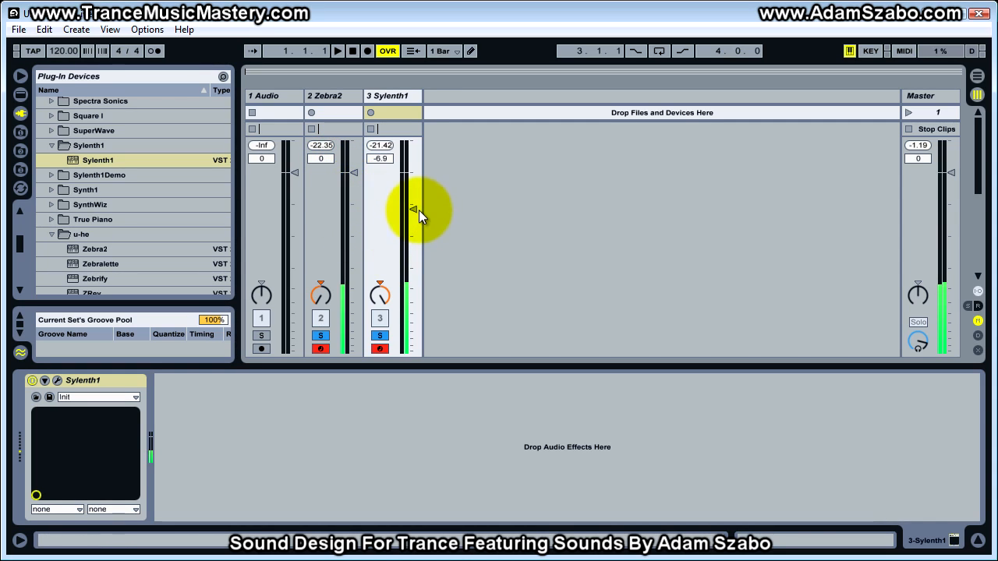
left_click_drag(413, 210, 411, 216)
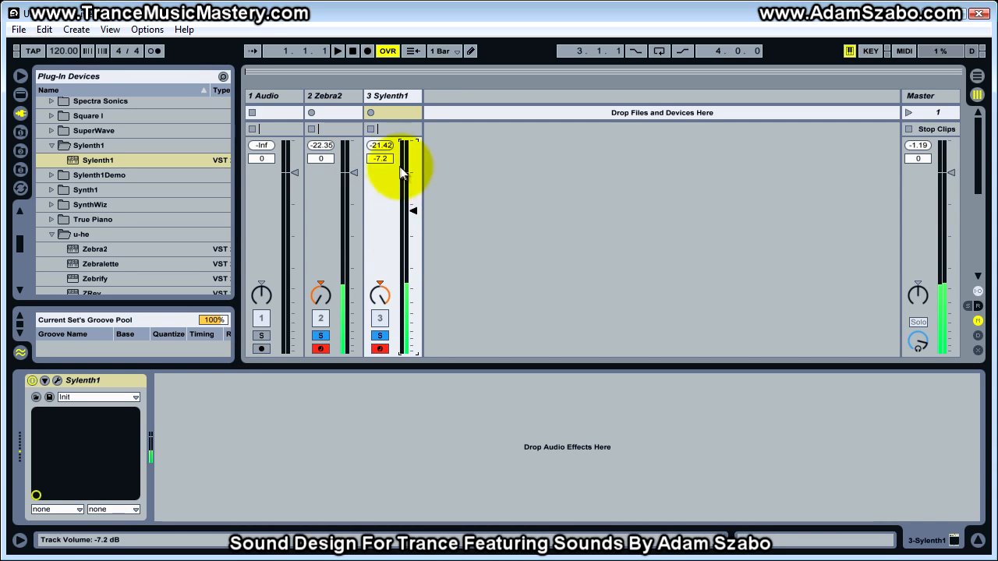
left_click(381, 146)
left_click_drag(412, 208, 410, 209)
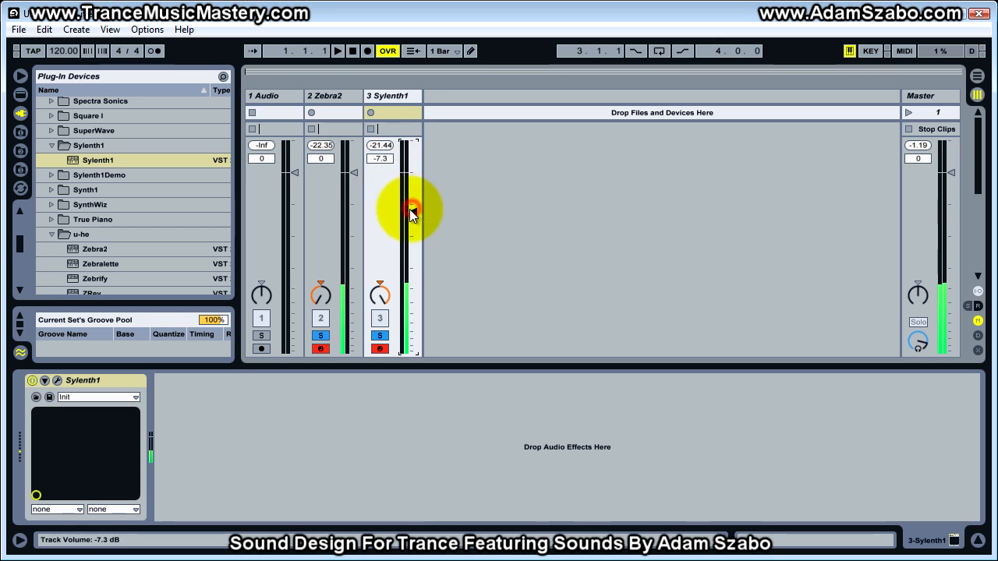
left_click(381, 145)
left_click_drag(414, 210, 412, 212)
left_click(380, 145)
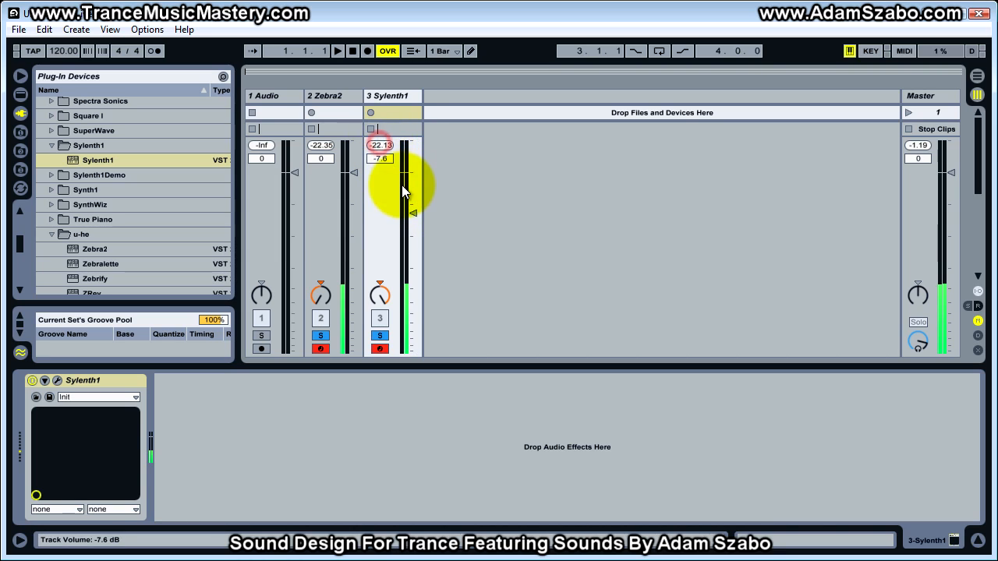
left_click_drag(412, 213, 412, 215)
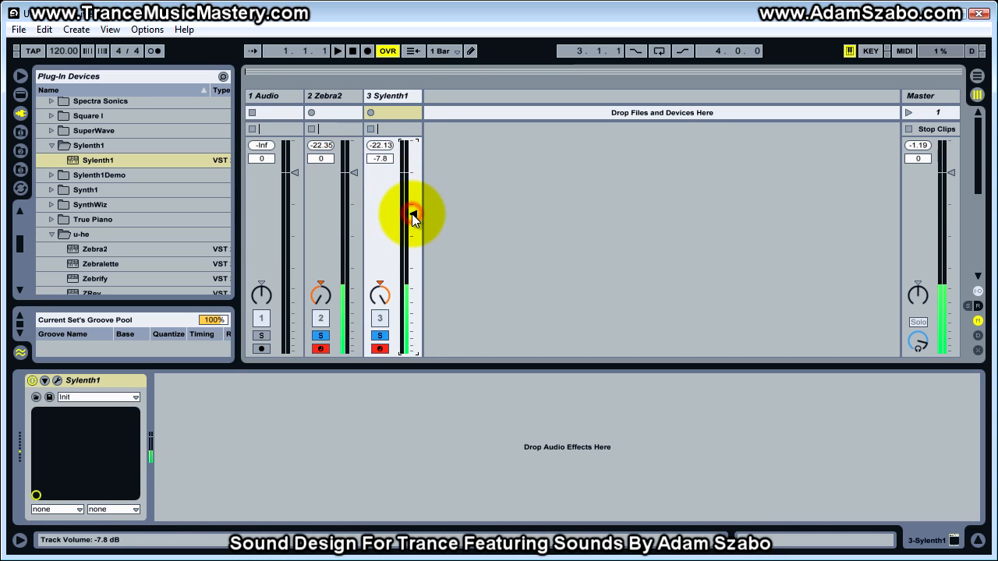
left_click(381, 146)
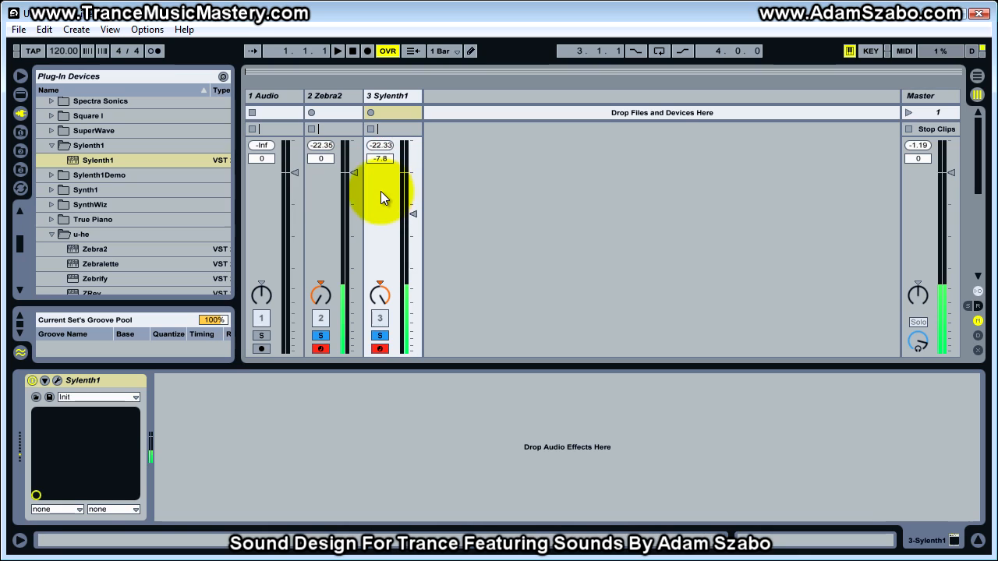
left_click(330, 146)
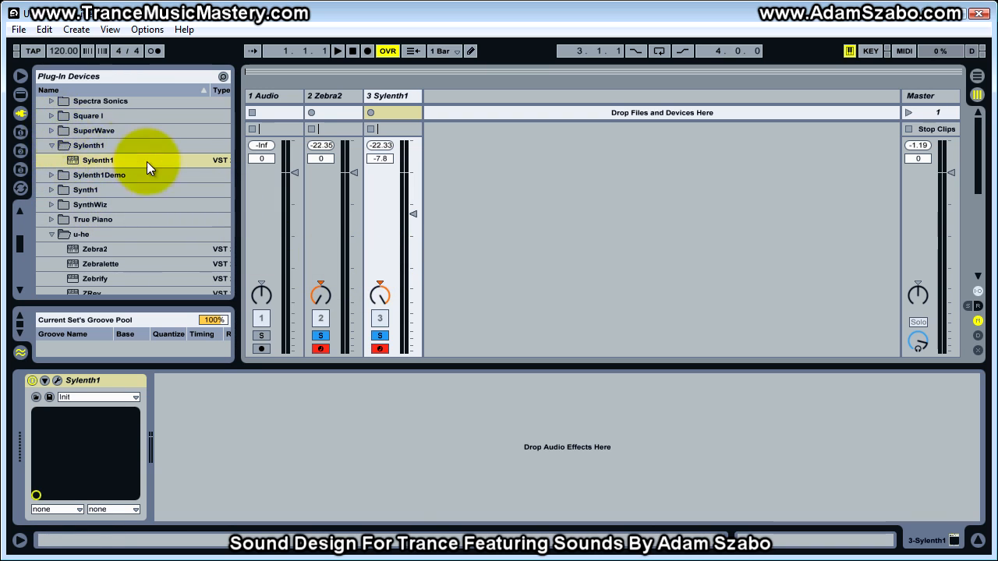
Load the rs-met SignalAnalyzer effect on the Master track and delete its duplicate instance.
scroll(121, 173, "up", 5)
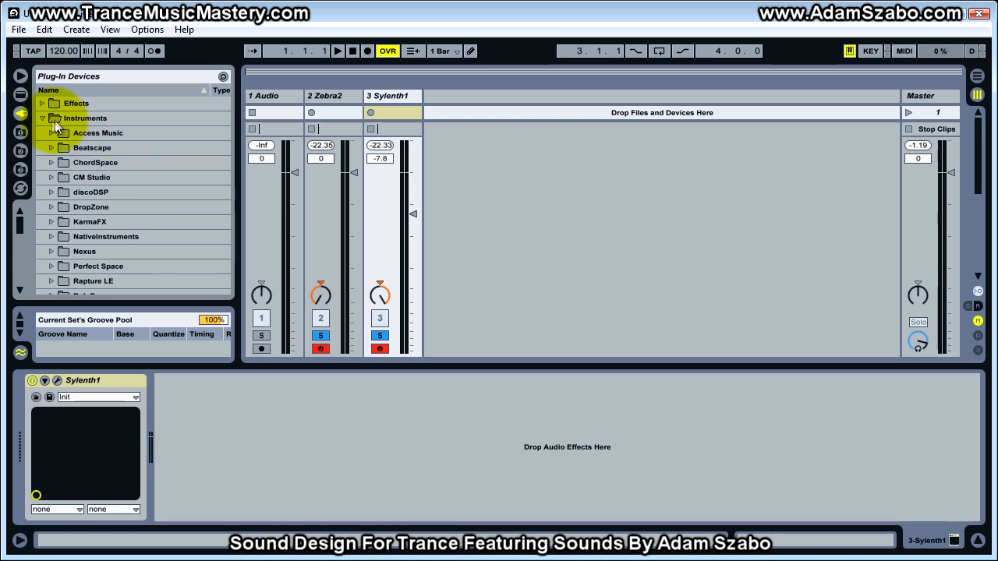
left_click(42, 118)
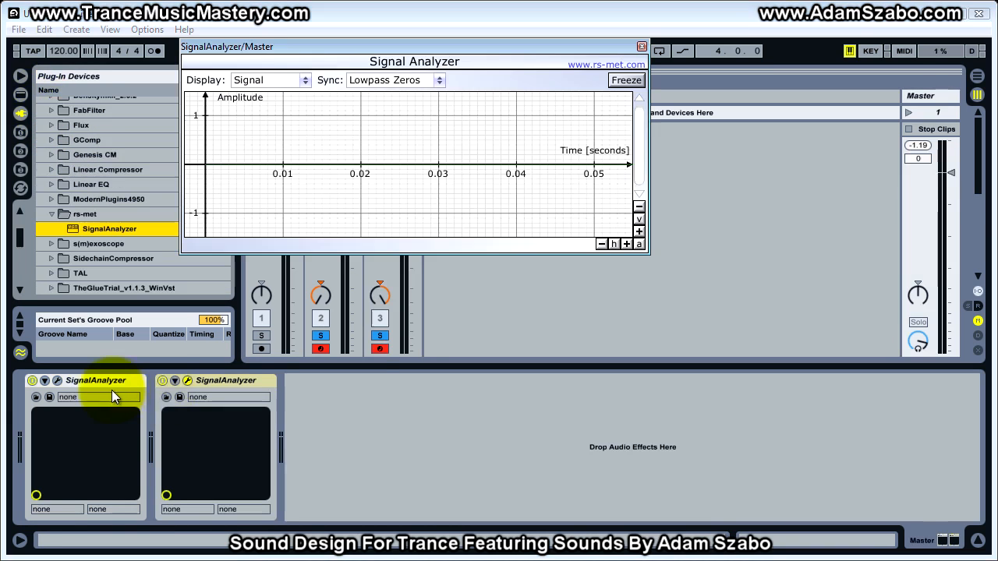
right_click(232, 382)
left_click(253, 389)
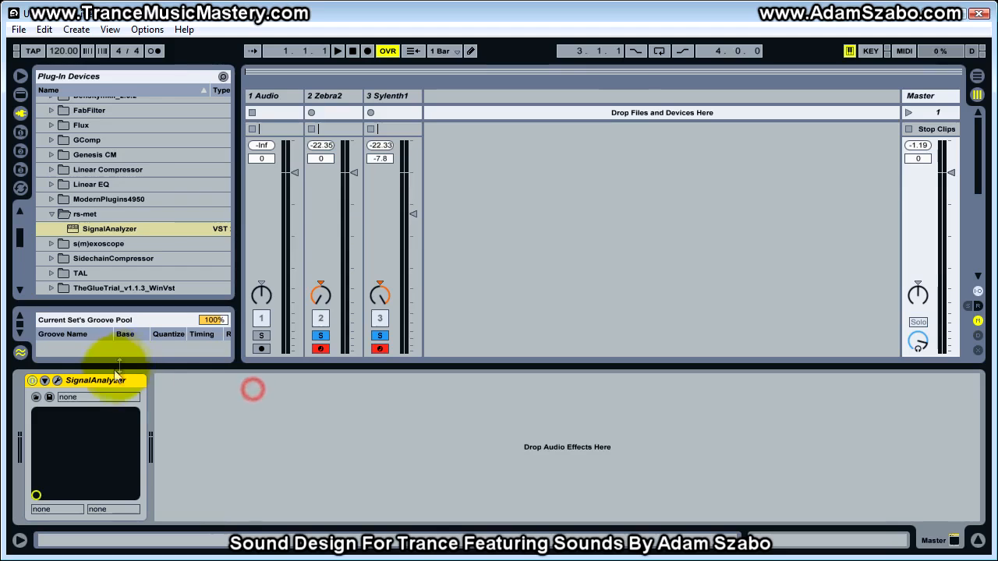
Open the SignalAnalyzer window over the mixer and zoom in vertically and horizontally until individual cycles of both waveforms are readable.
left_click(57, 381)
left_click_drag(638, 95, 443, 181)
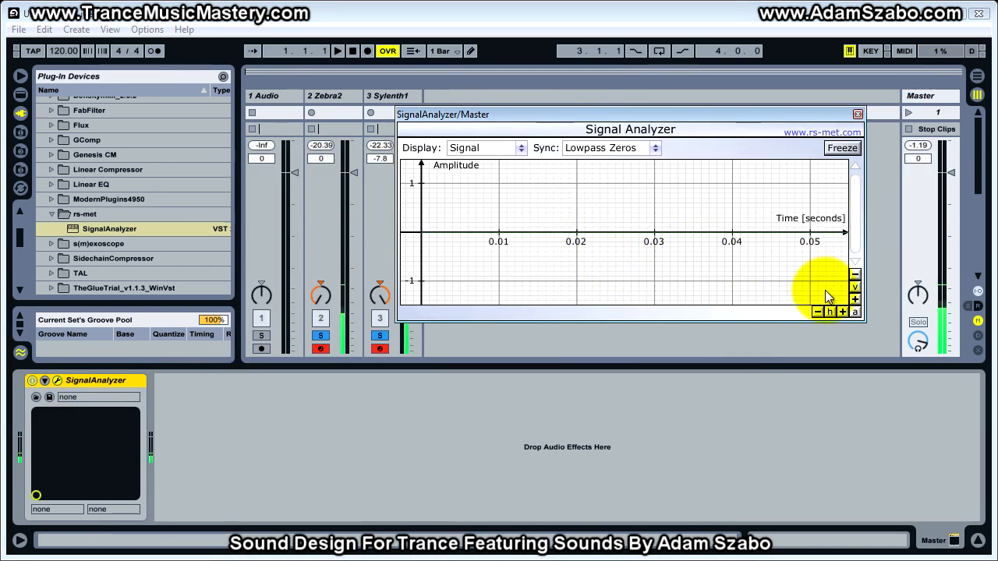
left_click(855, 300)
left_click(854, 300)
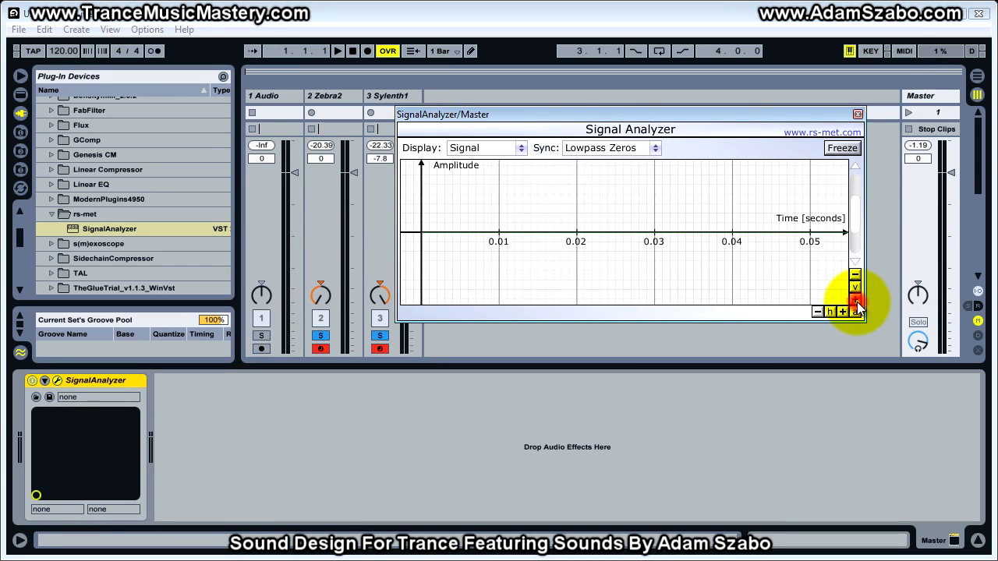
left_click(842, 312)
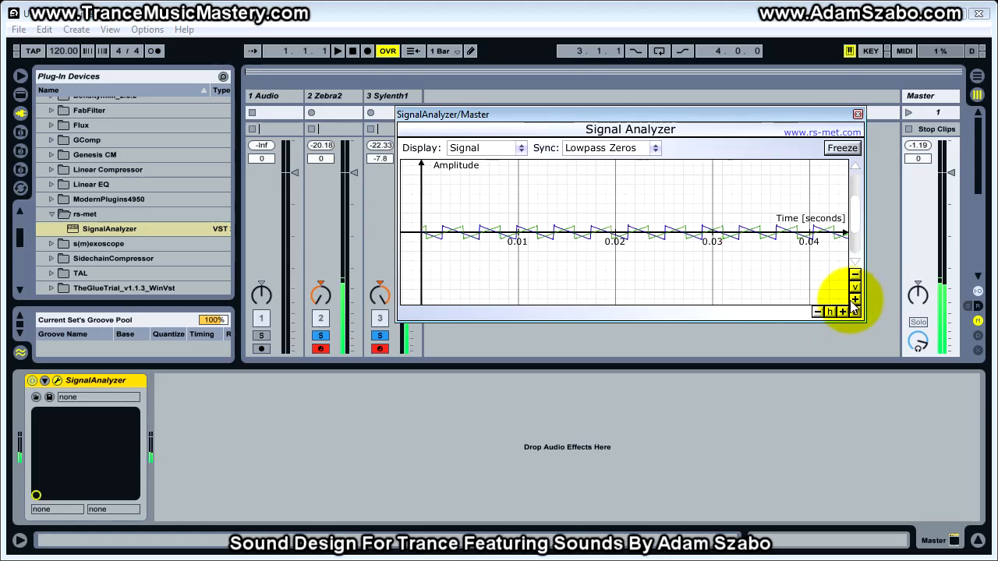
left_click(842, 312)
left_click(844, 312)
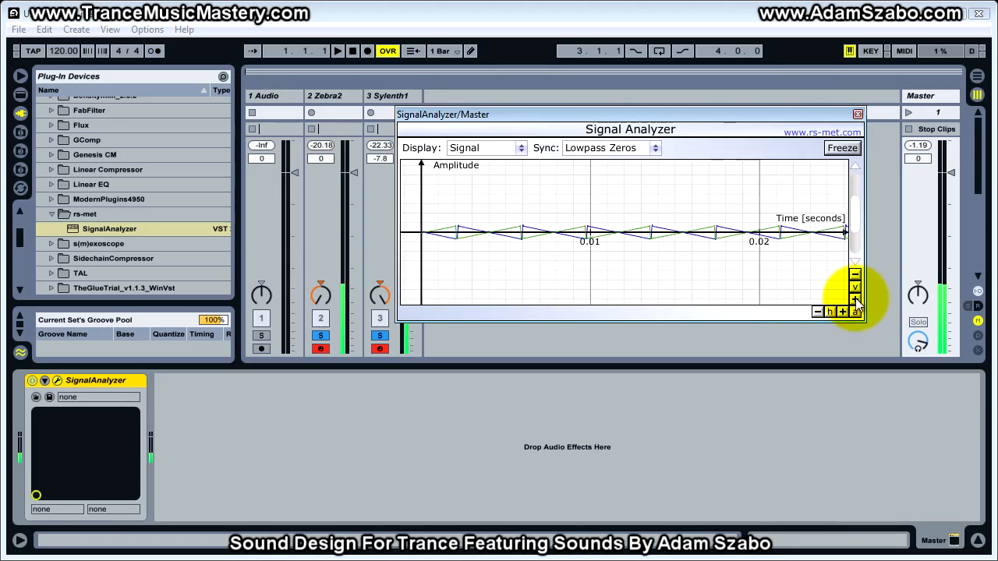
left_click(855, 300)
left_click(854, 301)
left_click(855, 300)
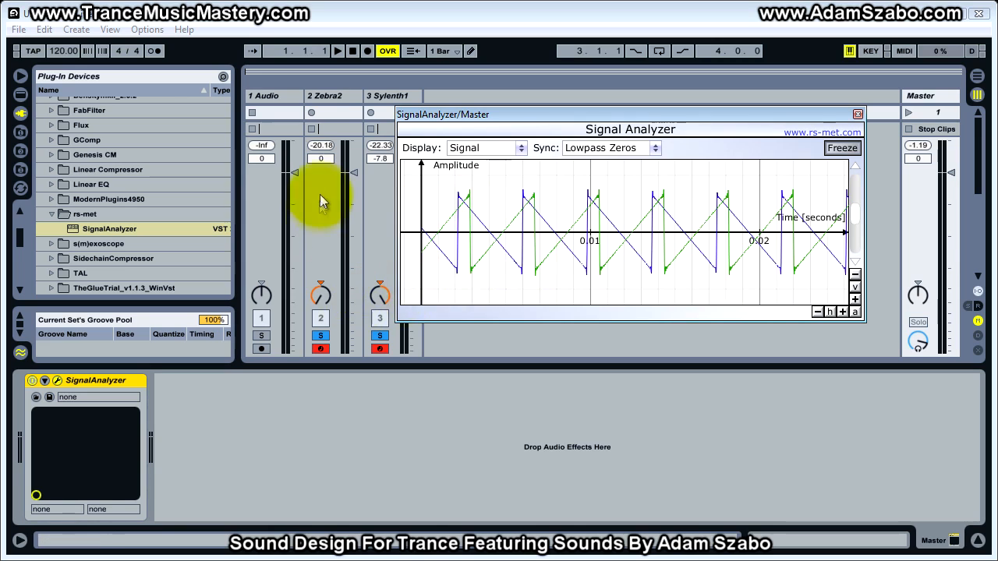
Check Zebra2's waveform in the live analyzer with only that track soloed, and freeze the display with Zebra2 and Sylenth1 both soloed.
left_click(842, 148)
left_click(324, 335)
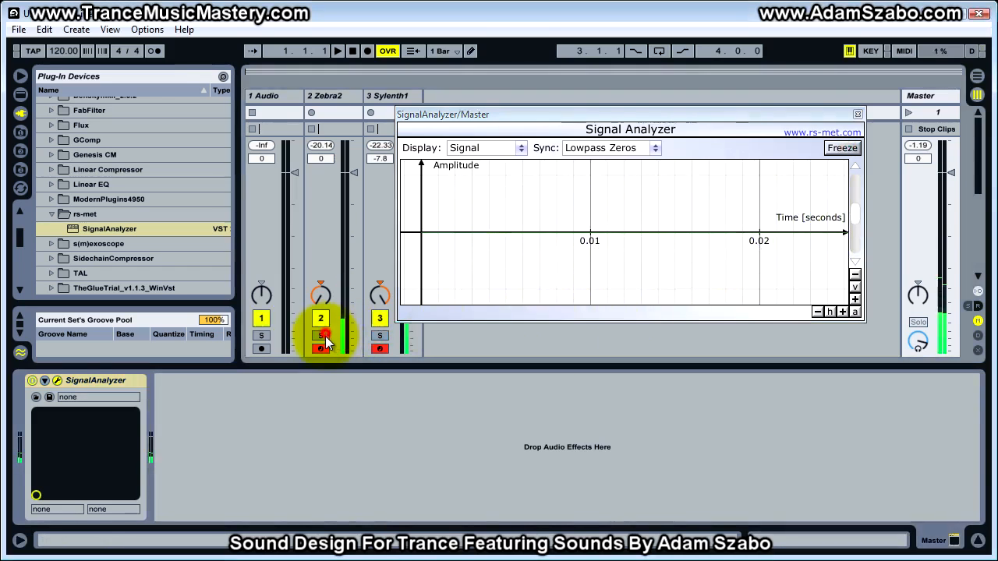
left_click(324, 336)
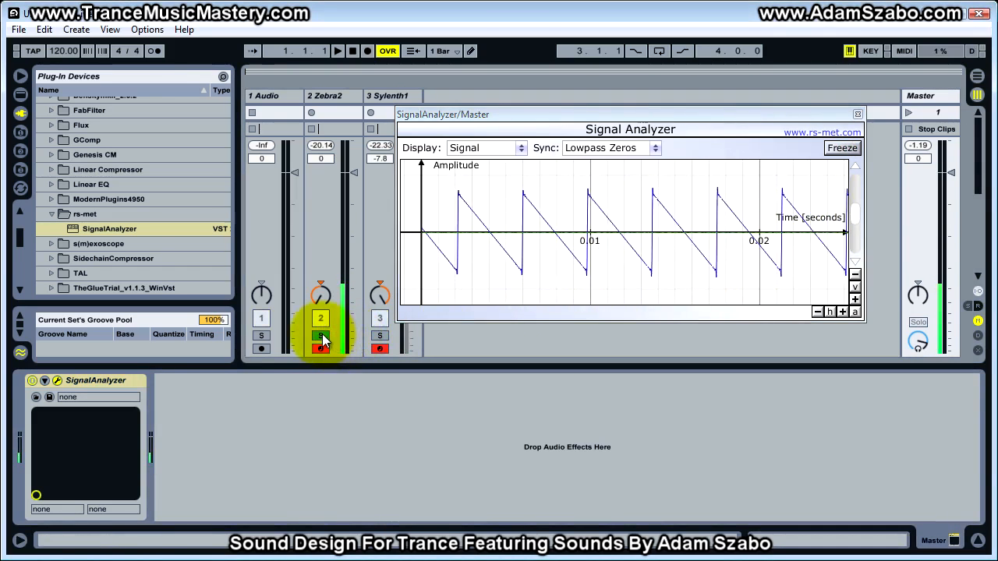
left_click(382, 338)
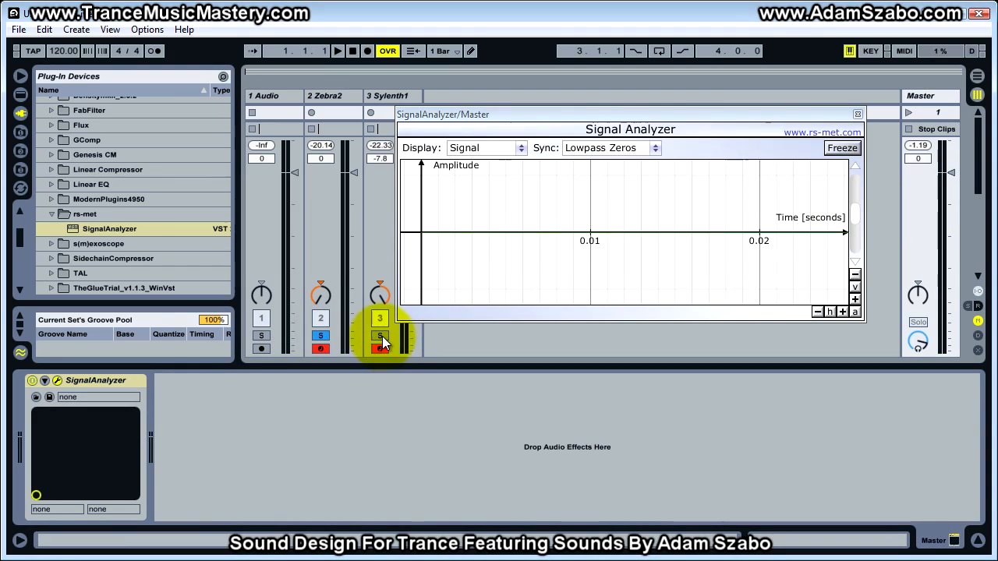
left_click(833, 149)
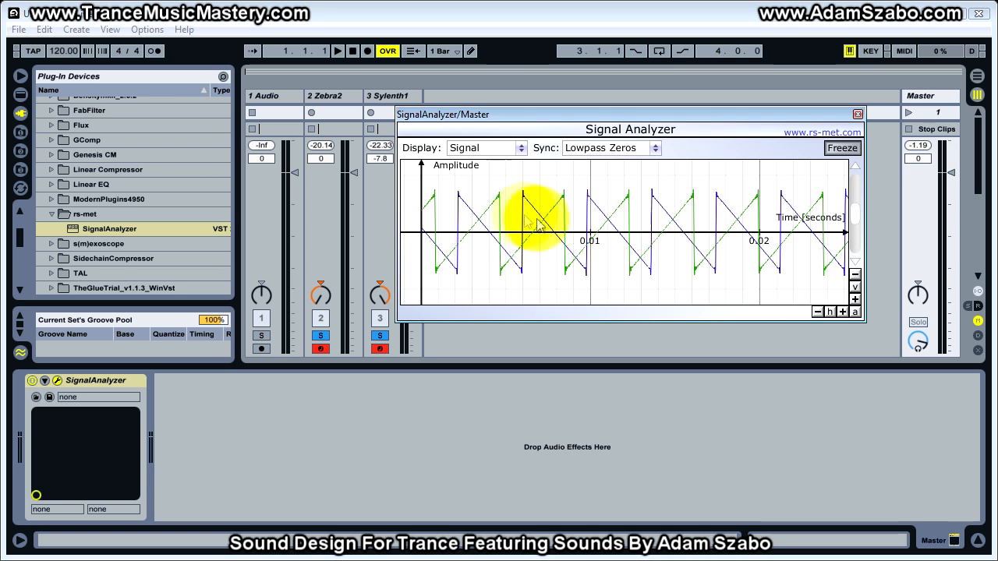
Compare fresh frozen captures of both waveforms in the analyzer, viewing the Zebra2 synth between captures.
left_click(849, 148)
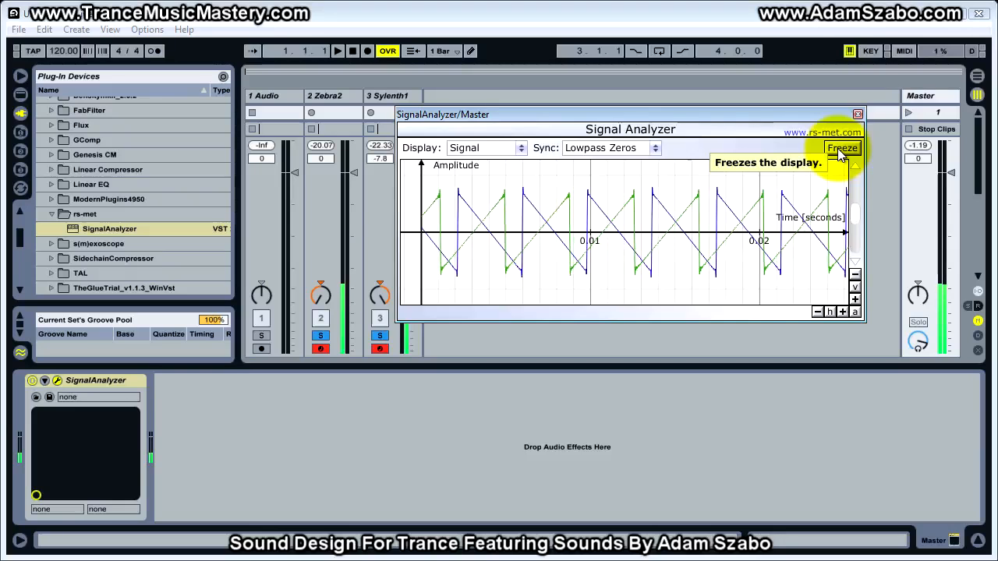
left_click(841, 149)
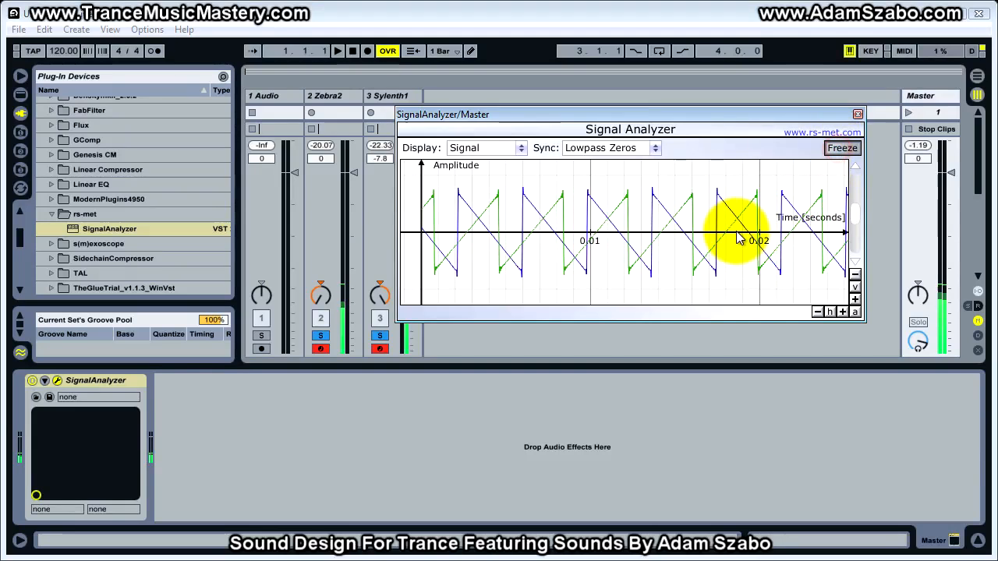
left_click(333, 98)
left_click(56, 382)
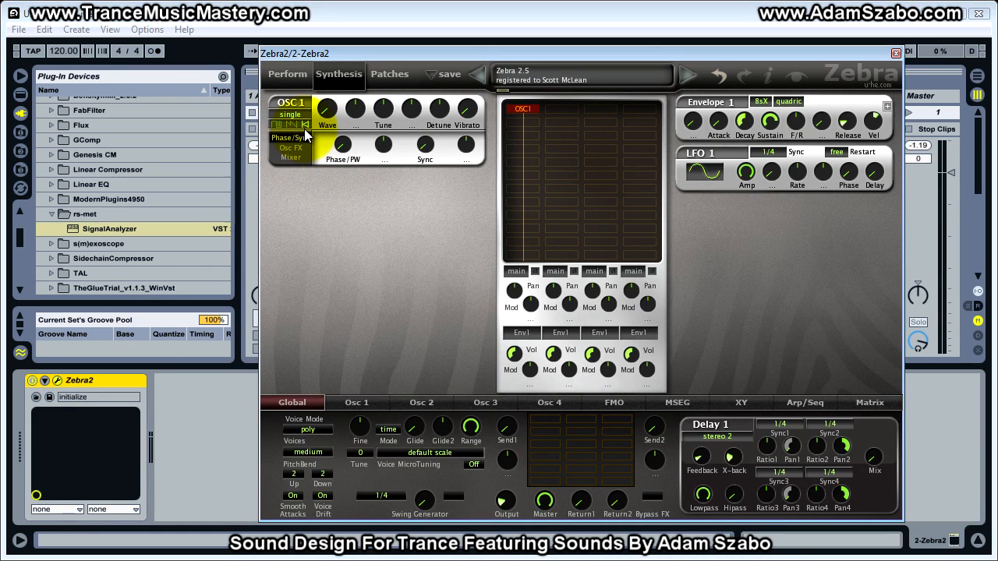
left_click(895, 53)
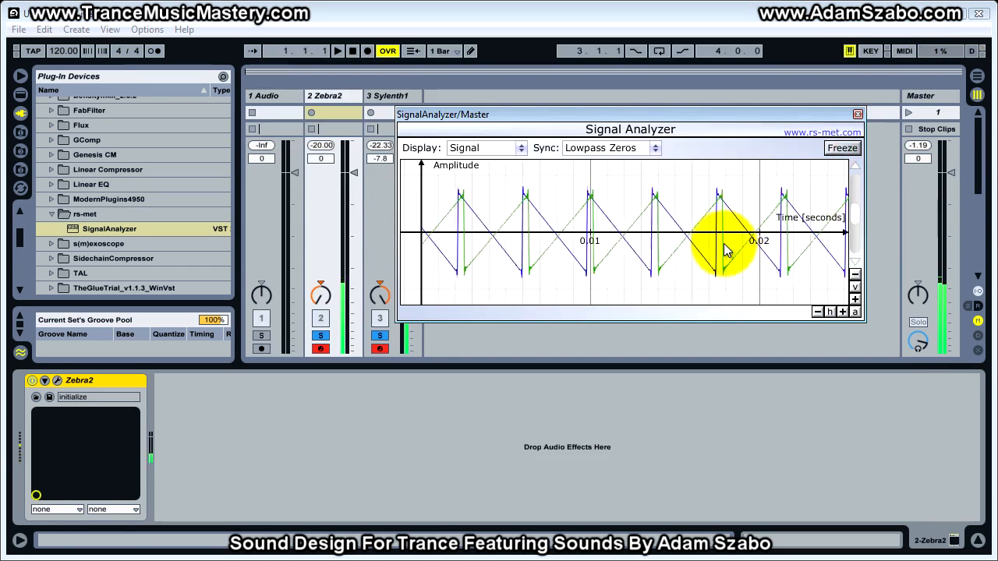
left_click(842, 150)
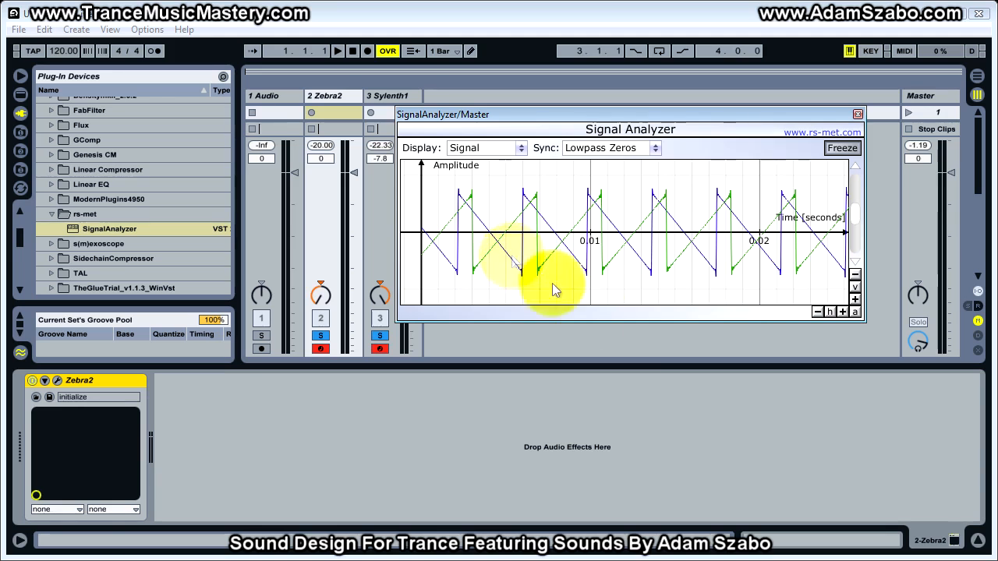
Invert Wave 1 of Zebra2's Osc 1 into a rising sawtooth and freeze the analyzer on both waveforms.
left_click(330, 92)
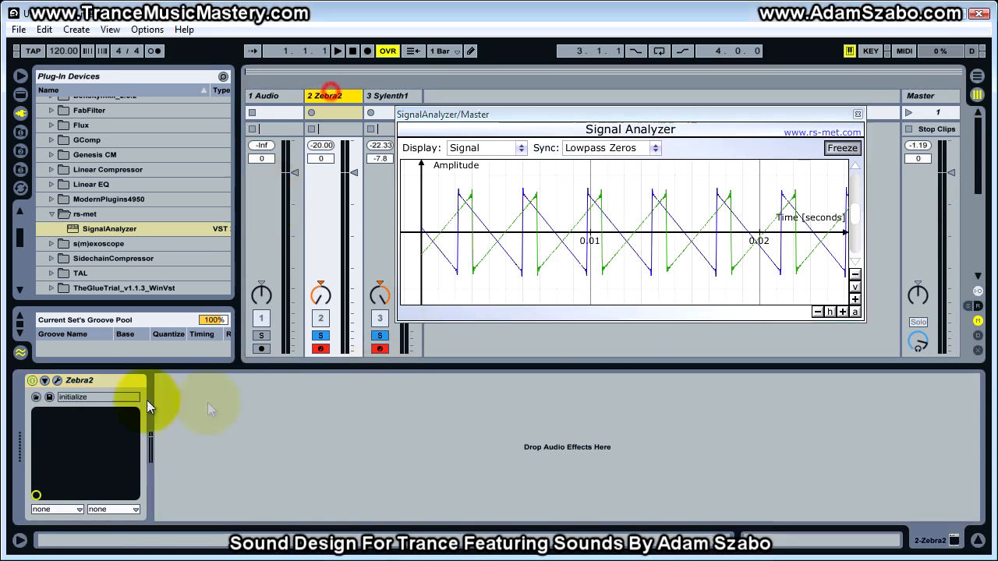
left_click(57, 381)
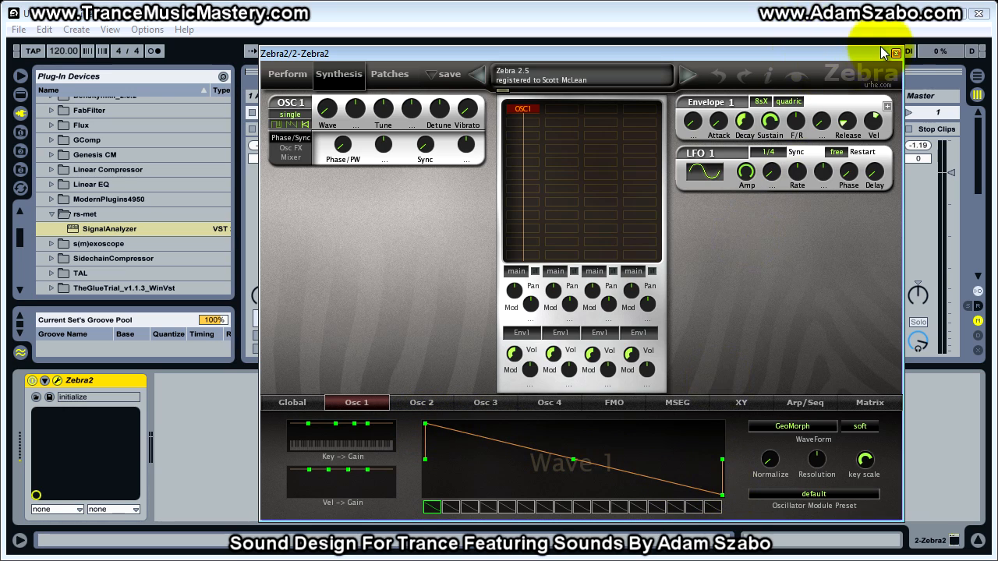
left_click_drag(864, 60, 815, 351)
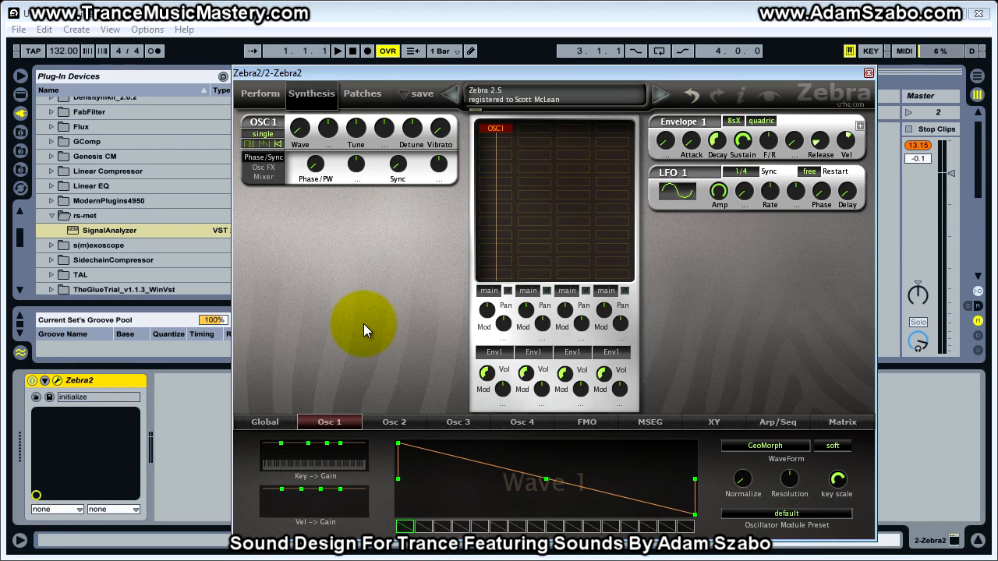
left_click(399, 445)
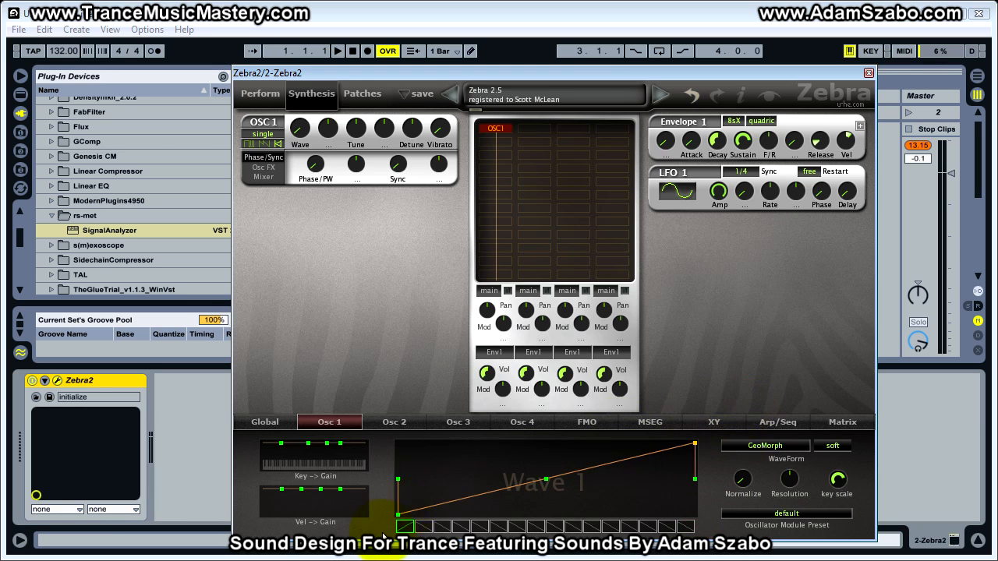
left_click_drag(477, 78, 484, 390)
left_click_drag(554, 384, 550, 389)
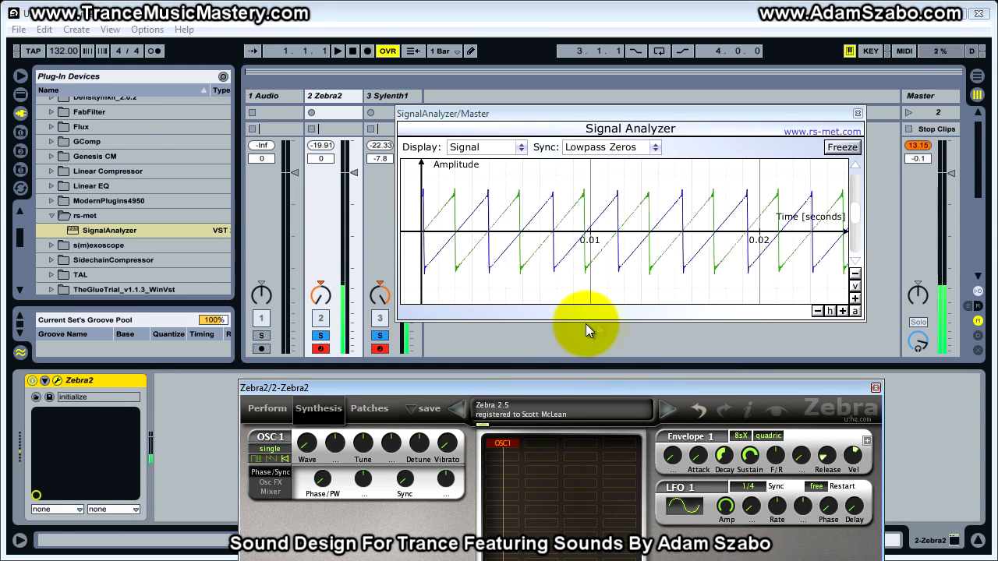
left_click(843, 147)
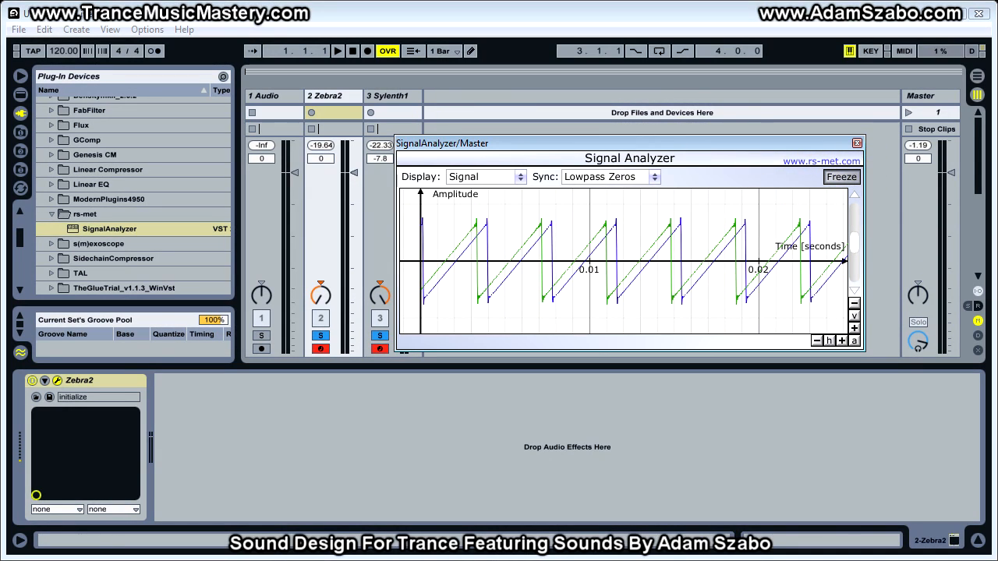
Switch the analyzer's display mode to Spectrum and place its window clear of the Sylenth1 track's controls.
left_click(493, 176)
left_click(505, 210)
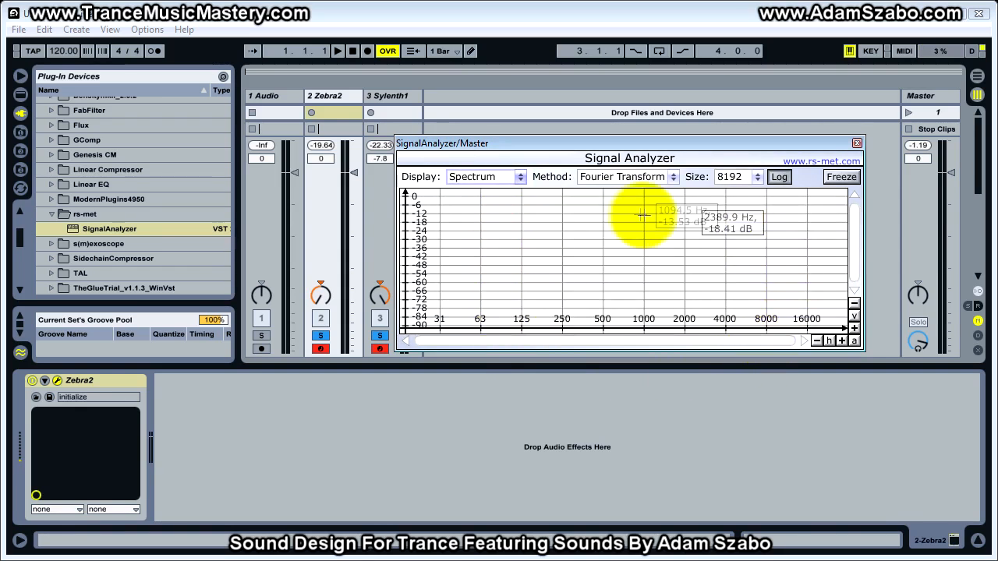
left_click_drag(720, 147, 753, 133)
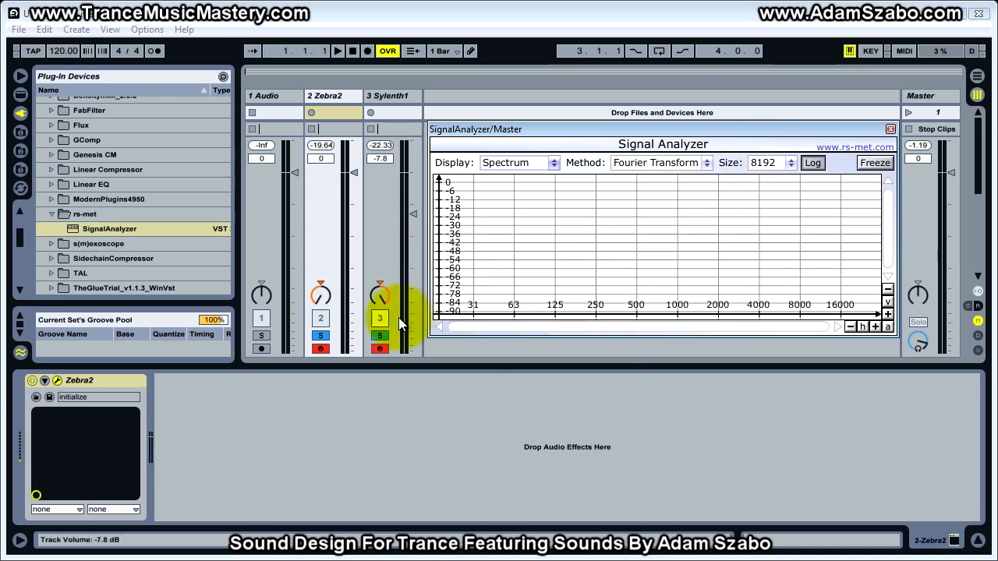
Play a note to view both spectra and zoom in horizontally on the high frequencies around 16000 Hz.
key("a")
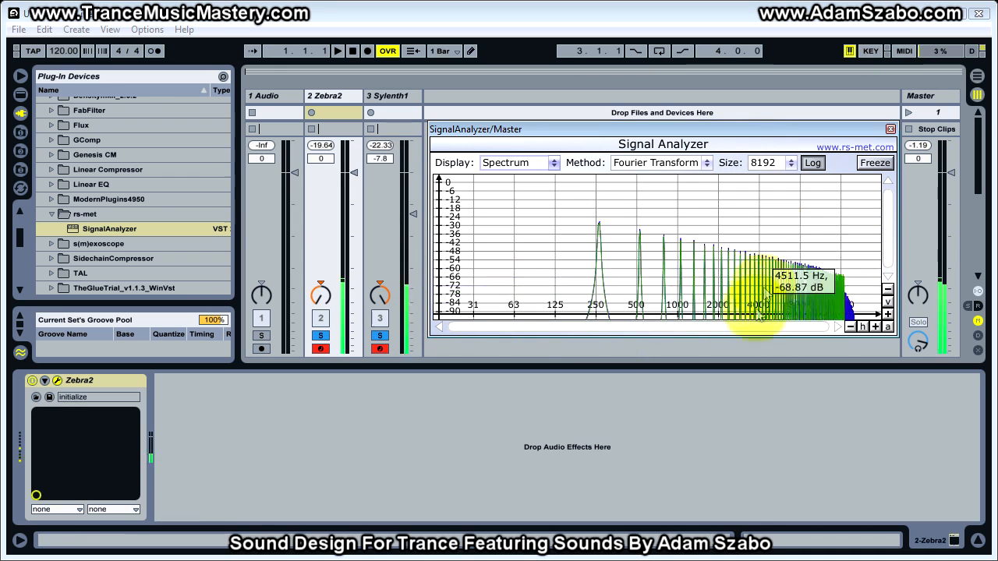
left_click(875, 327)
left_click(875, 326)
left_click(875, 327)
left_click_drag(642, 328, 867, 338)
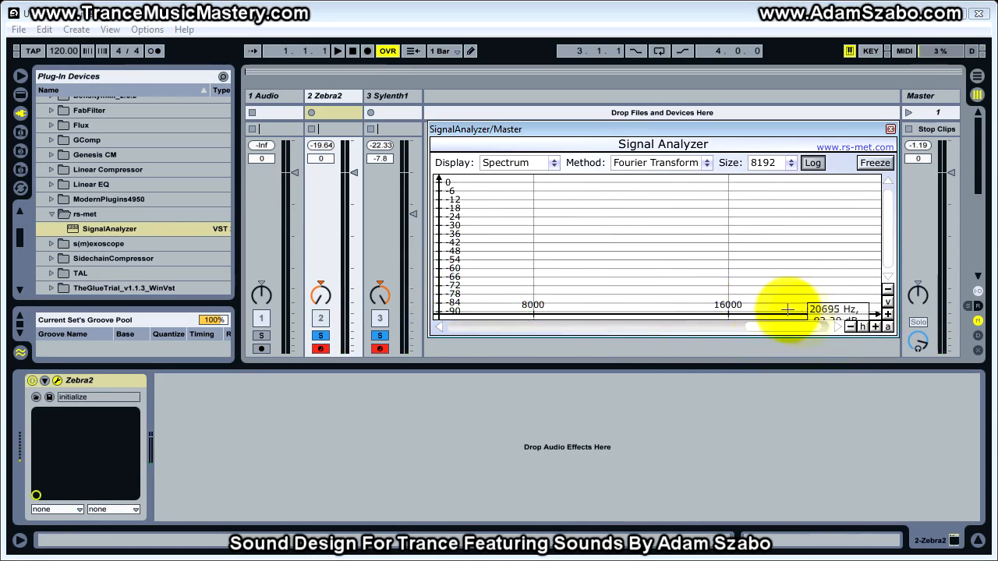
left_click(877, 327)
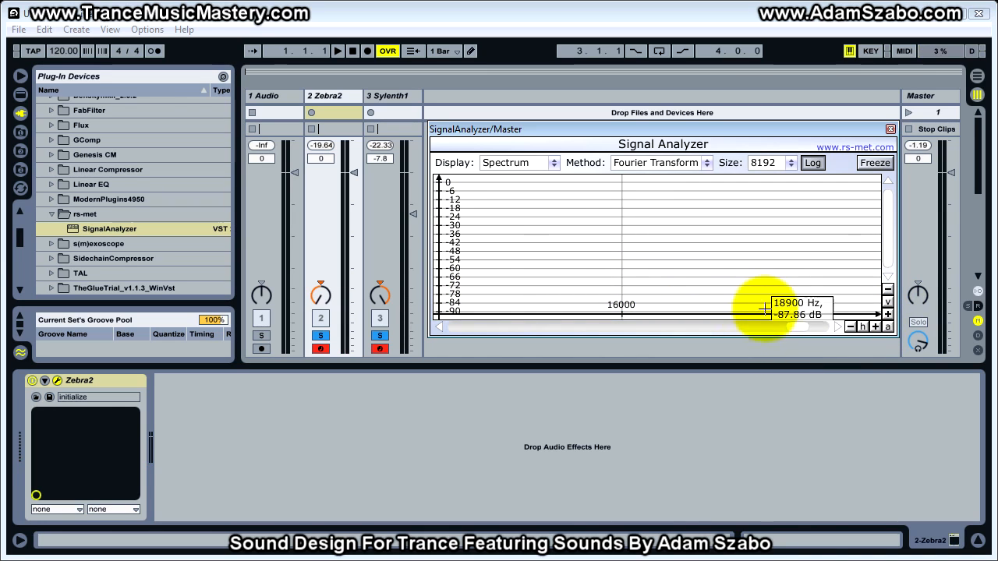
Compare the two tracks' high-frequency spectra by soloing each separately, and freeze the analyzer on Zebra2's spectrum.
left_click(382, 336)
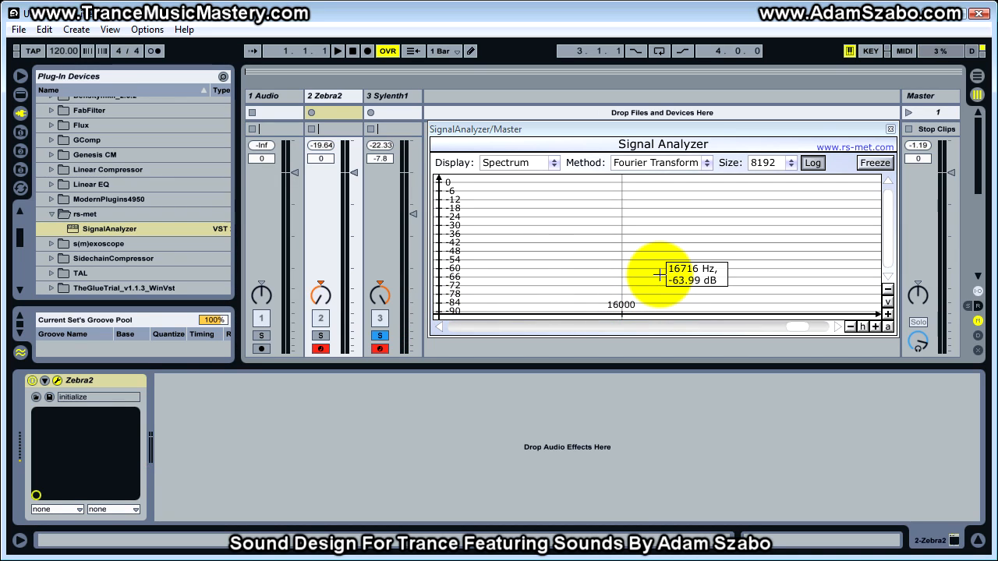
left_click(320, 335)
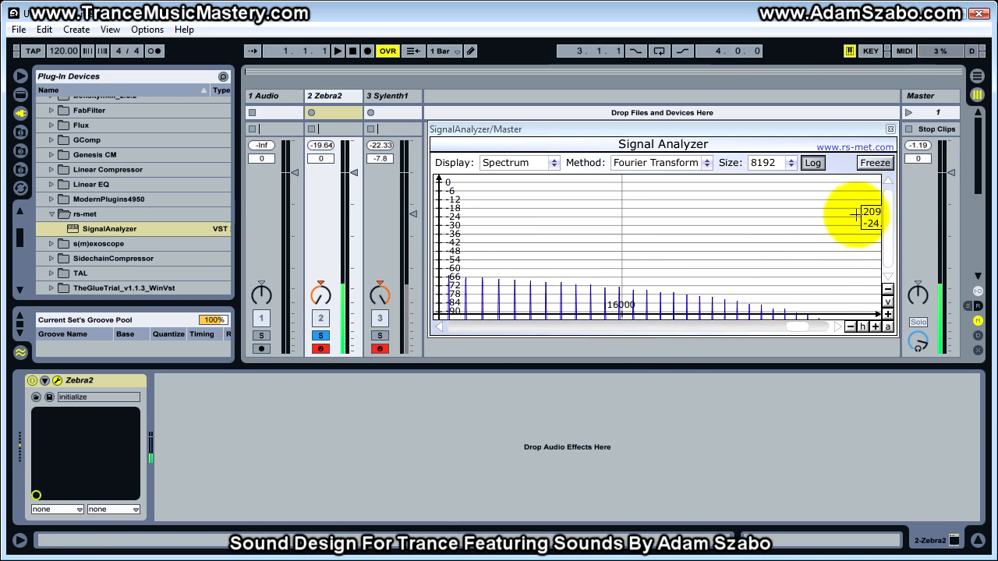
left_click(873, 165)
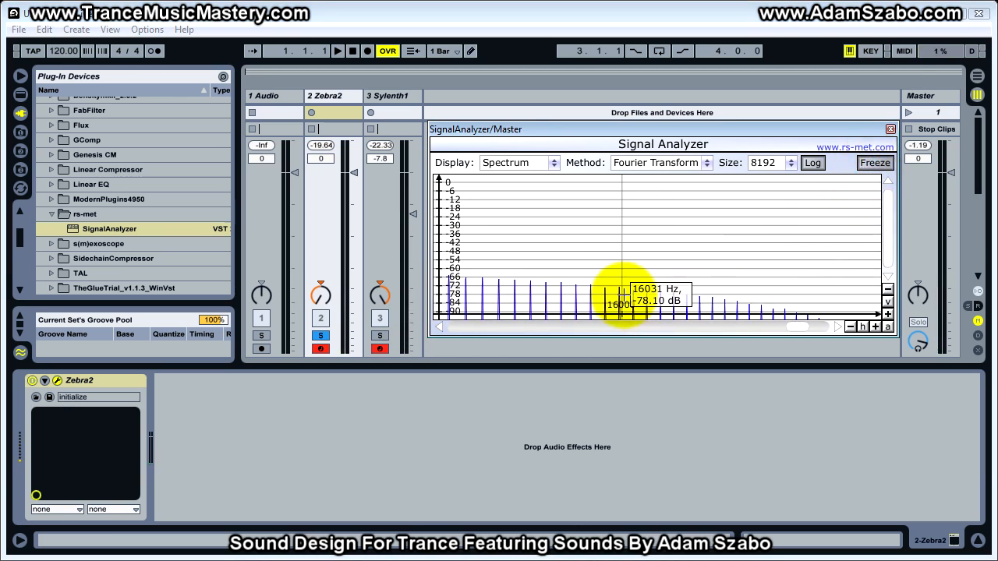